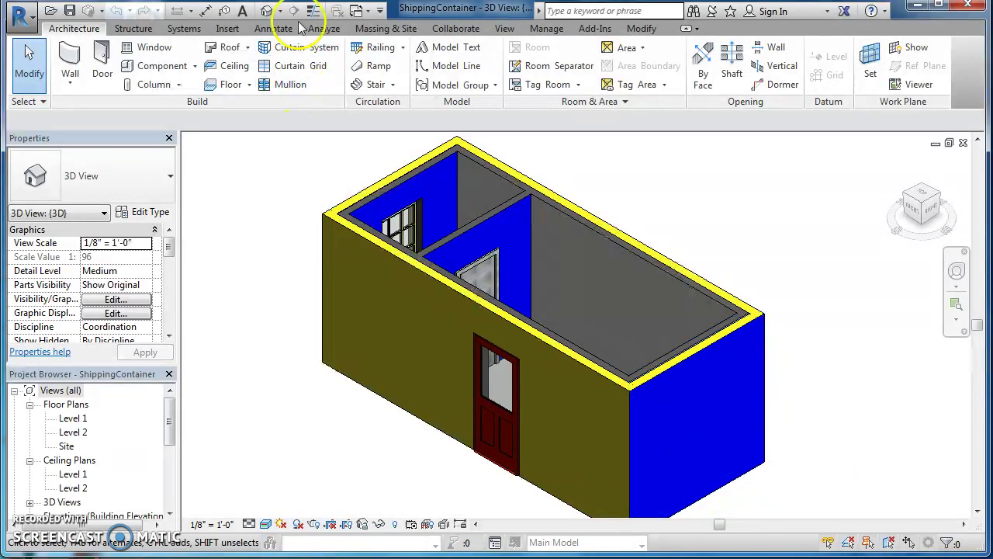
Switch the ribbon to the Manage tab while the shipping container 3D view stays open
{"action": "left_click", "coordinate": [547, 29]}
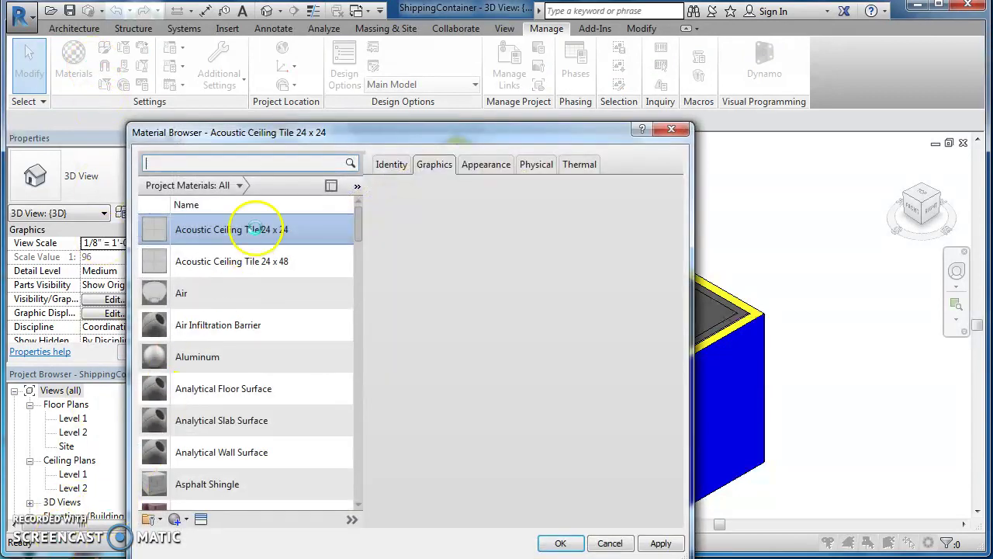
Create a new material in the Material Browser and name it Green Paint
{"action": "scroll", "coordinate": [198, 473], "scroll_direction": "down", "scroll_amount": 1}
{"action": "left_click", "coordinate": [227, 464]}
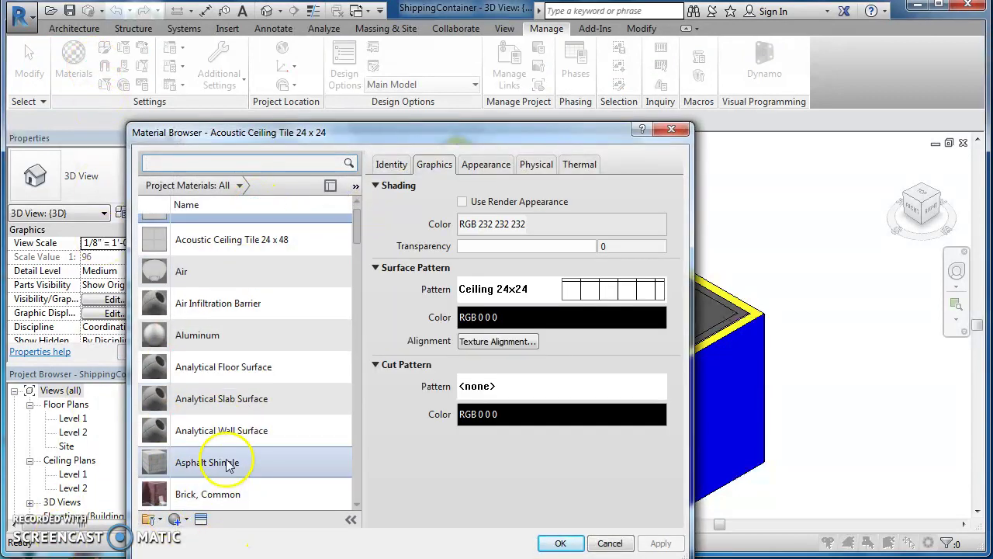
{"action": "left_click", "coordinate": [185, 520]}
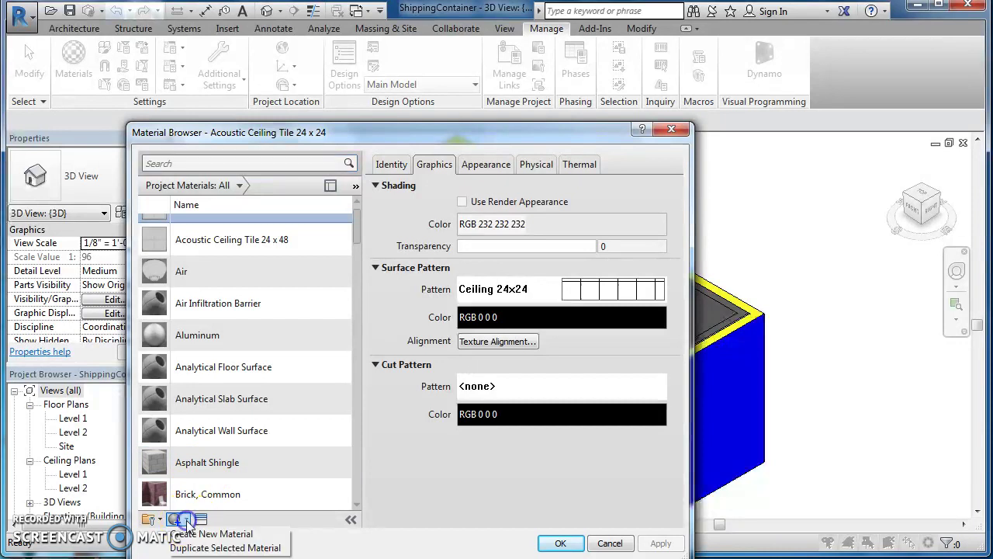
{"action": "left_click", "coordinate": [186, 534]}
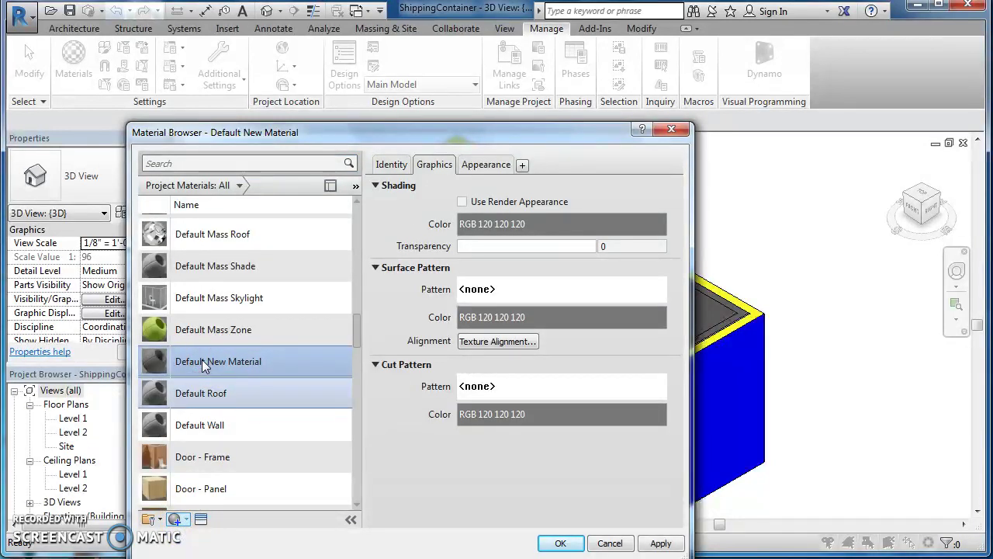
{"action": "left_click", "coordinate": [242, 365]}
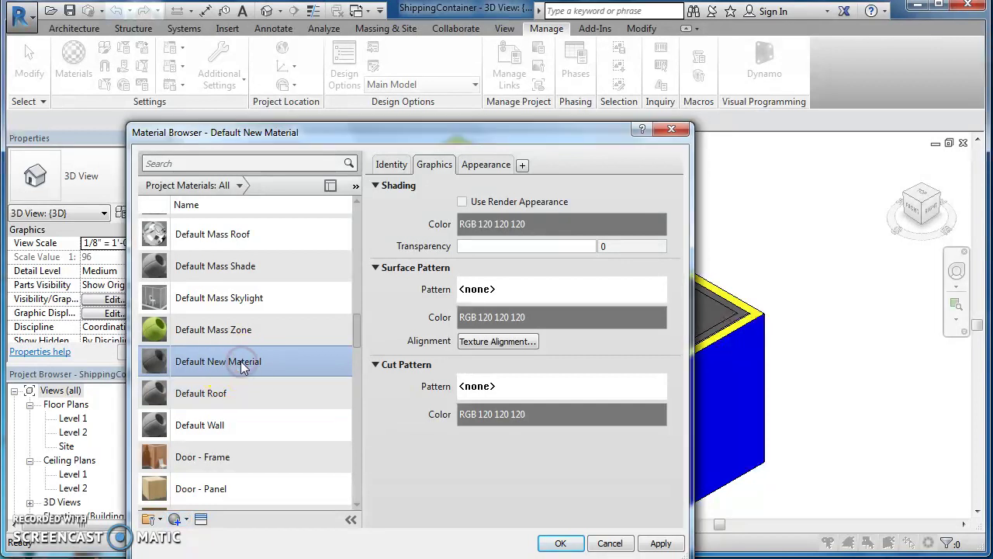
{"action": "right_click", "coordinate": [242, 367]}
{"action": "left_click", "coordinate": [272, 405]}
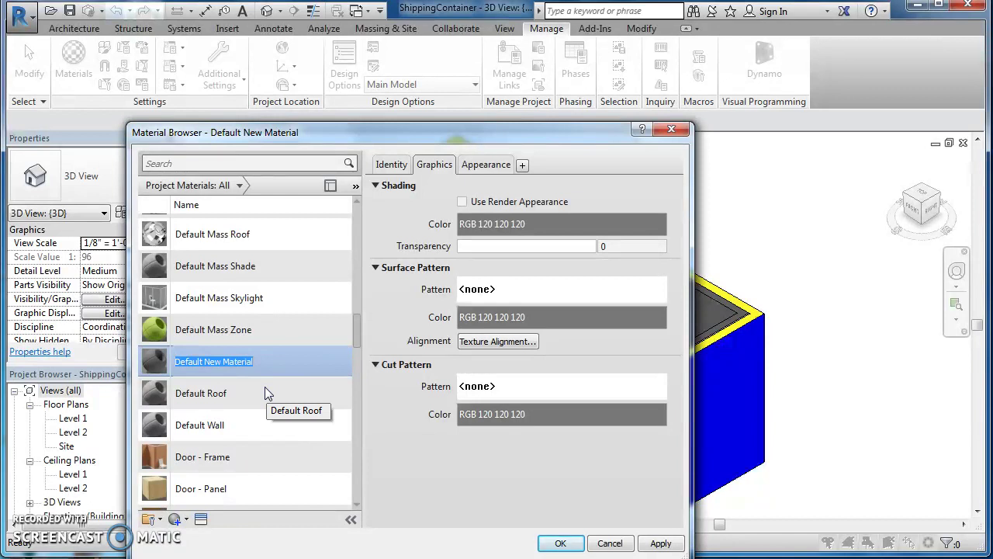
{"action": "type", "text": "Gree"}
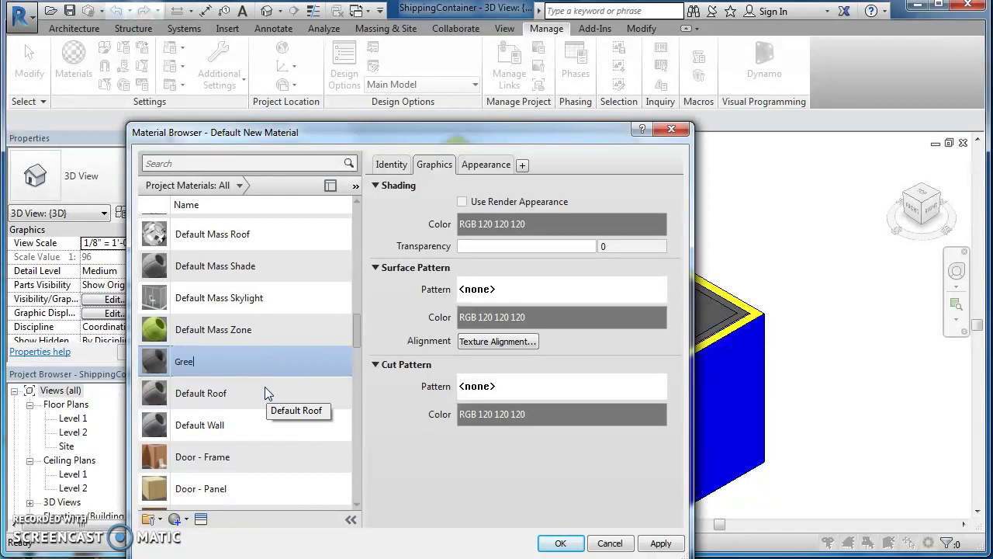
{"action": "type", "text": "n Paint"}
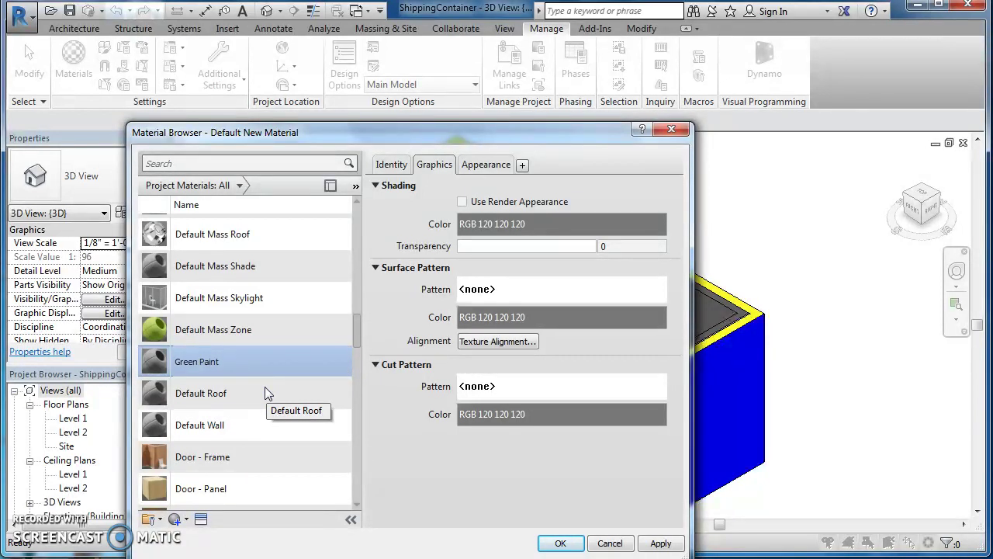
{"action": "left_click", "coordinate": [434, 188]}
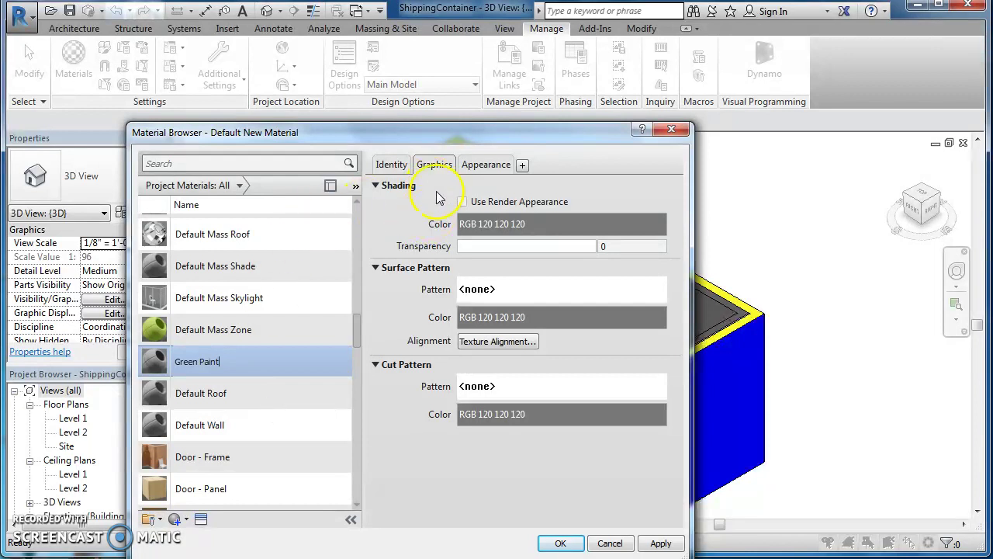
Make Green Paint's graphics shading use its render appearance
{"action": "left_click", "coordinate": [477, 168]}
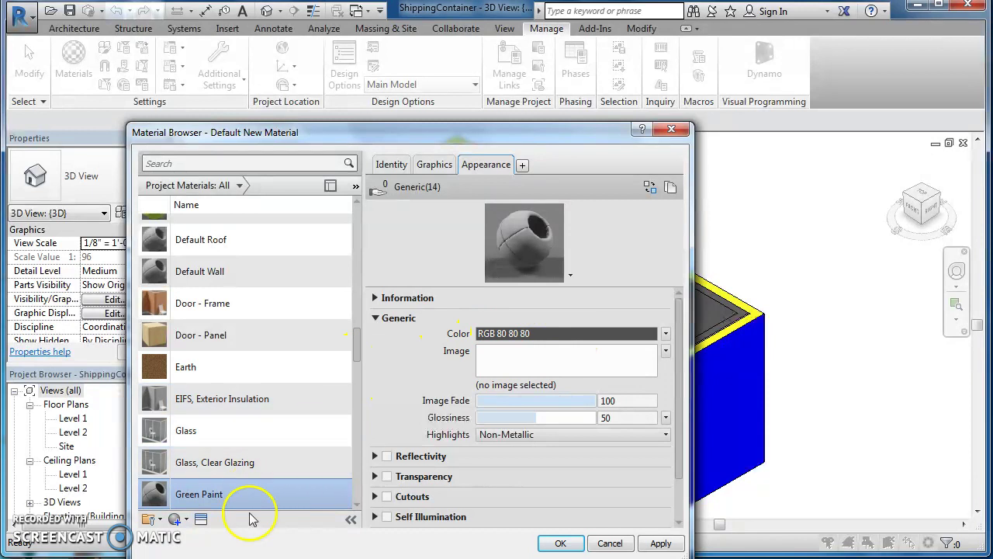
{"action": "left_click", "coordinate": [431, 165]}
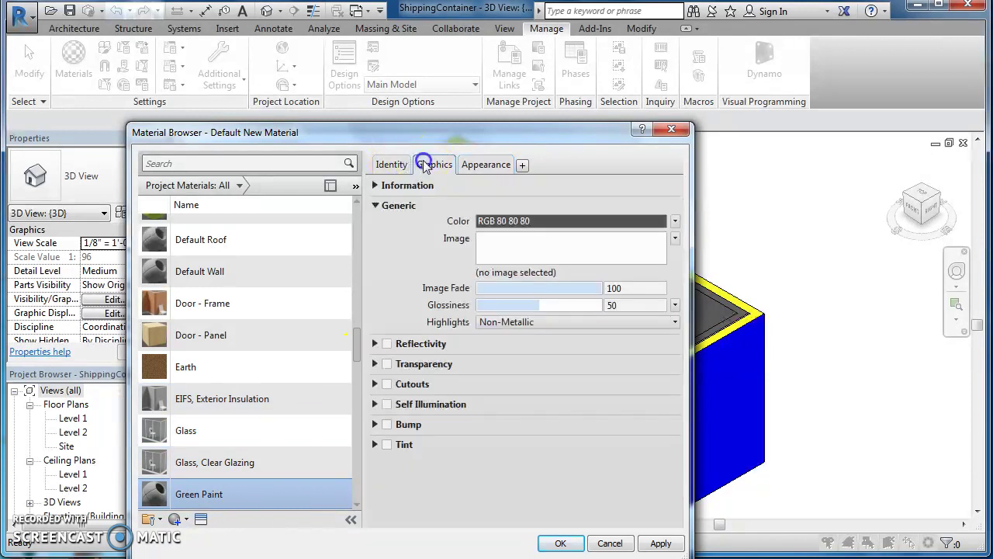
{"action": "left_click", "coordinate": [478, 166]}
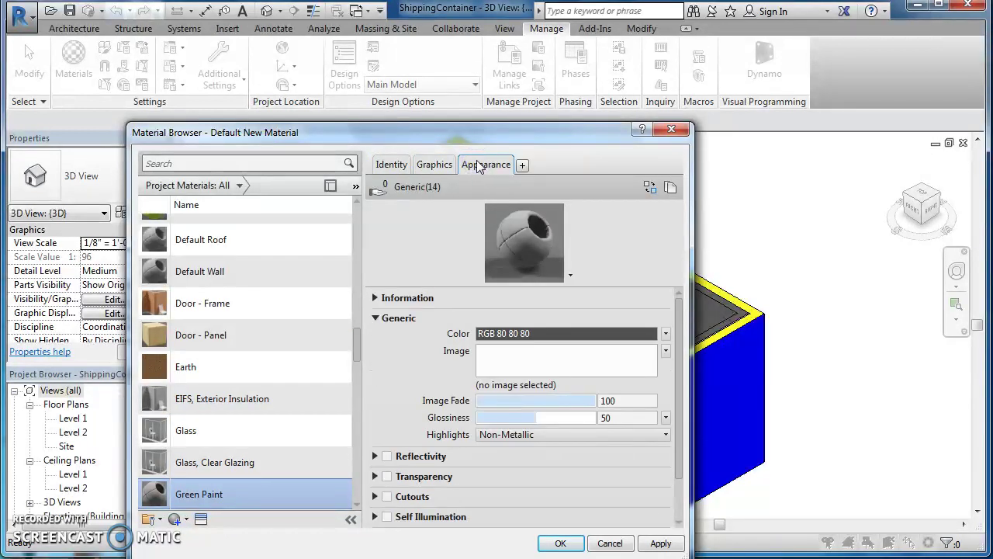
{"action": "left_click", "coordinate": [434, 166]}
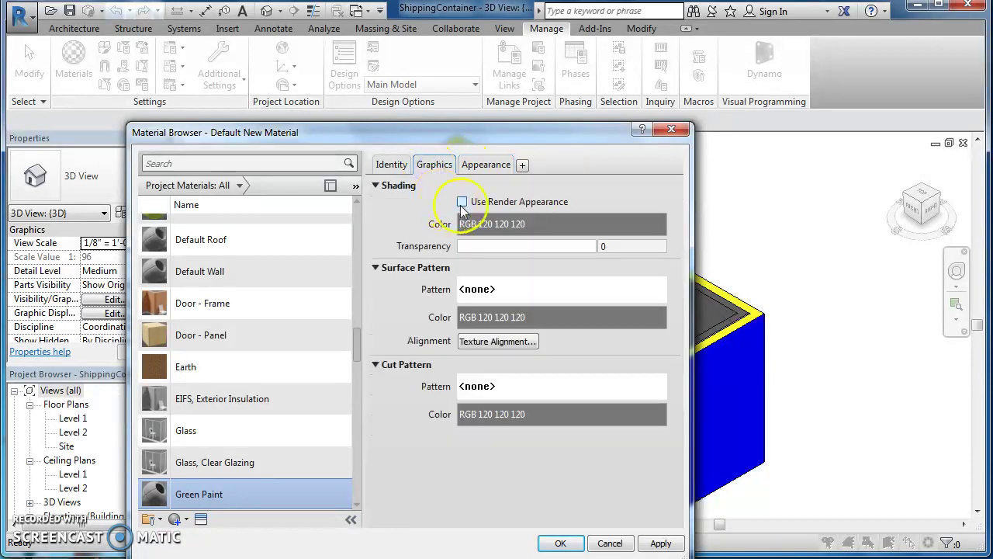
{"action": "left_click", "coordinate": [463, 202]}
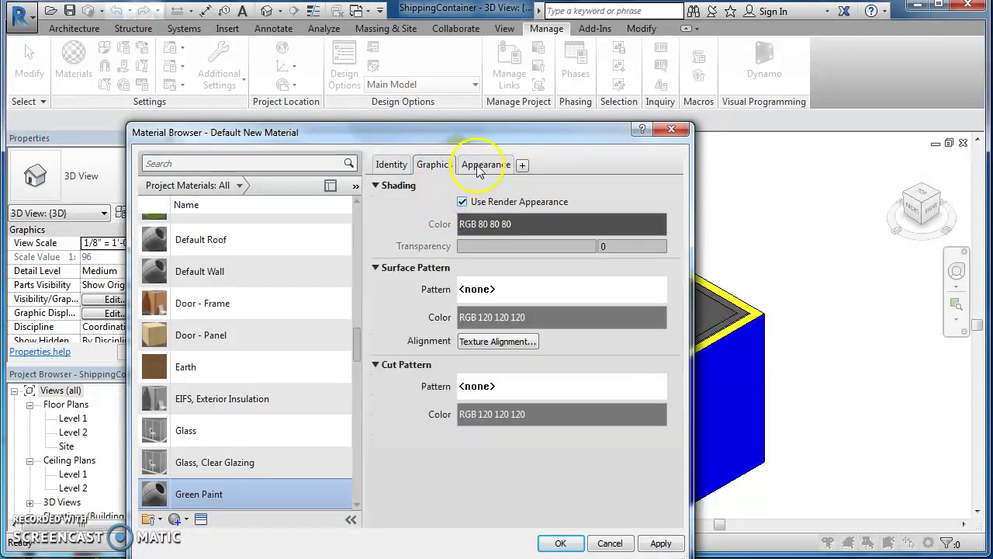
Set Green Paint's appearance colour to dark green (RGB 0 128 0) and save the material
{"action": "left_click", "coordinate": [479, 167]}
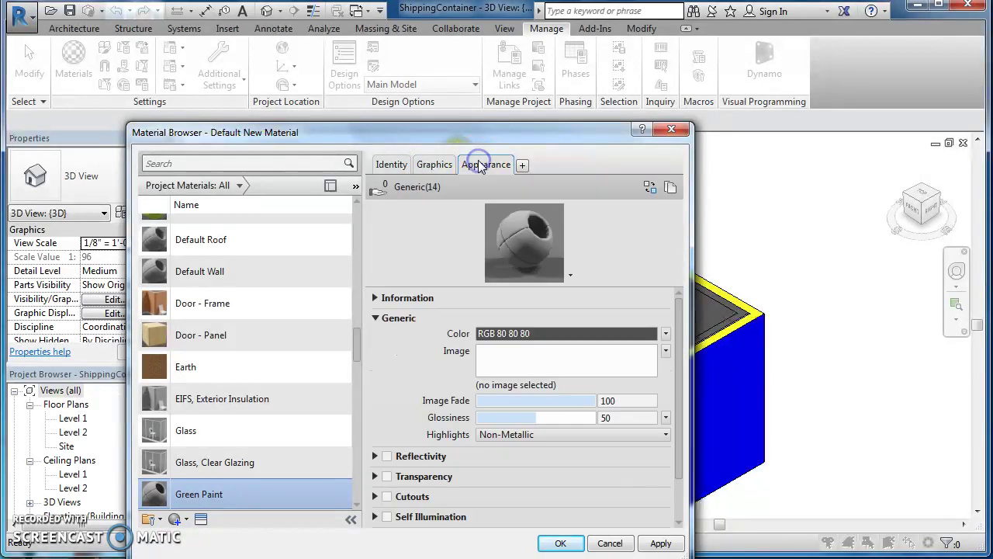
{"action": "left_click", "coordinate": [549, 336]}
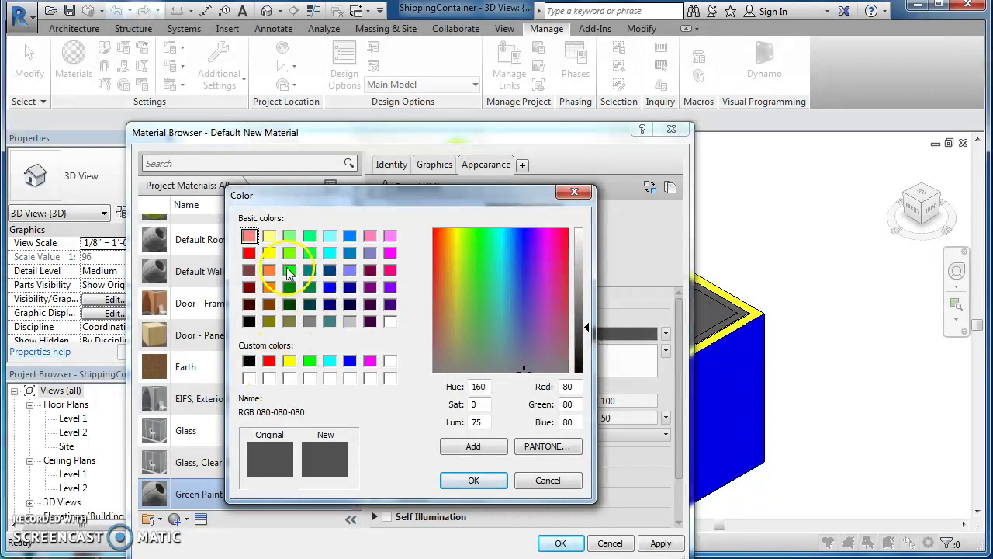
{"action": "left_click", "coordinate": [289, 286]}
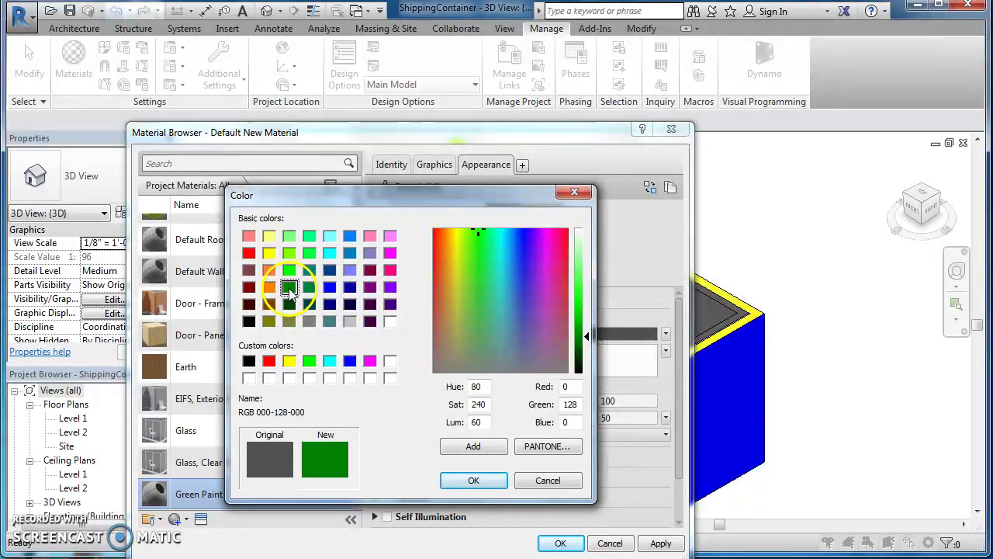
{"action": "left_click", "coordinate": [457, 476]}
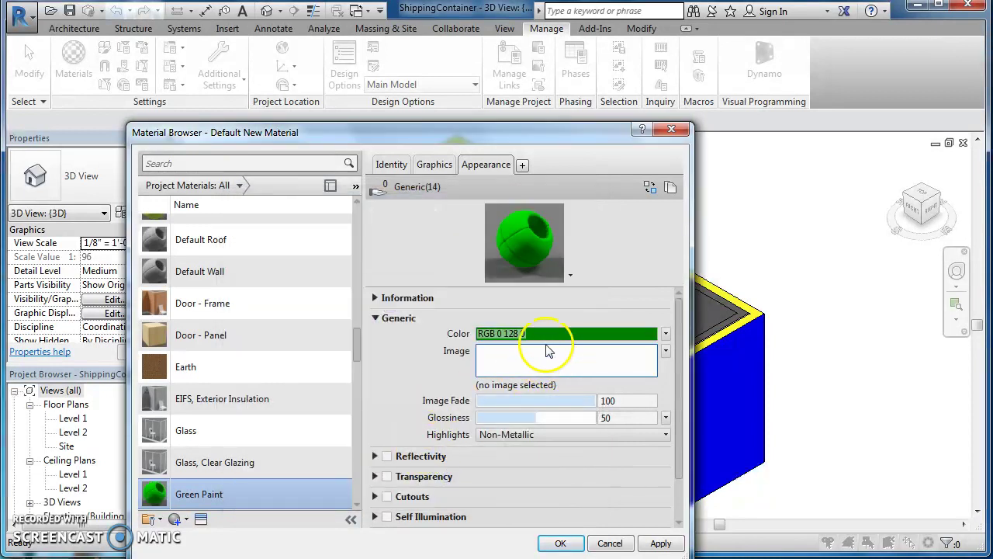
{"action": "left_click", "coordinate": [560, 543]}
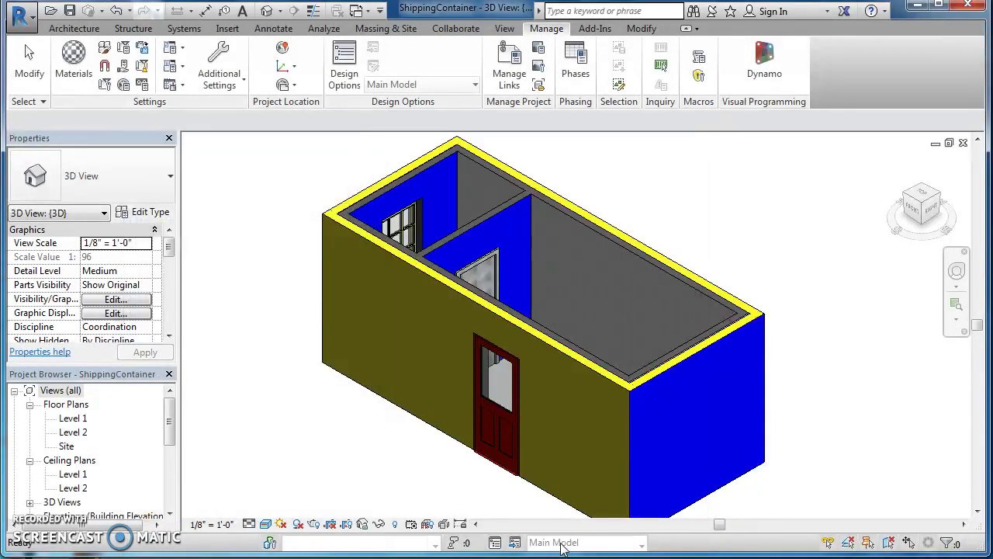
Create another new material and rename it Gray Wall Paint
{"action": "left_click", "coordinate": [73, 52]}
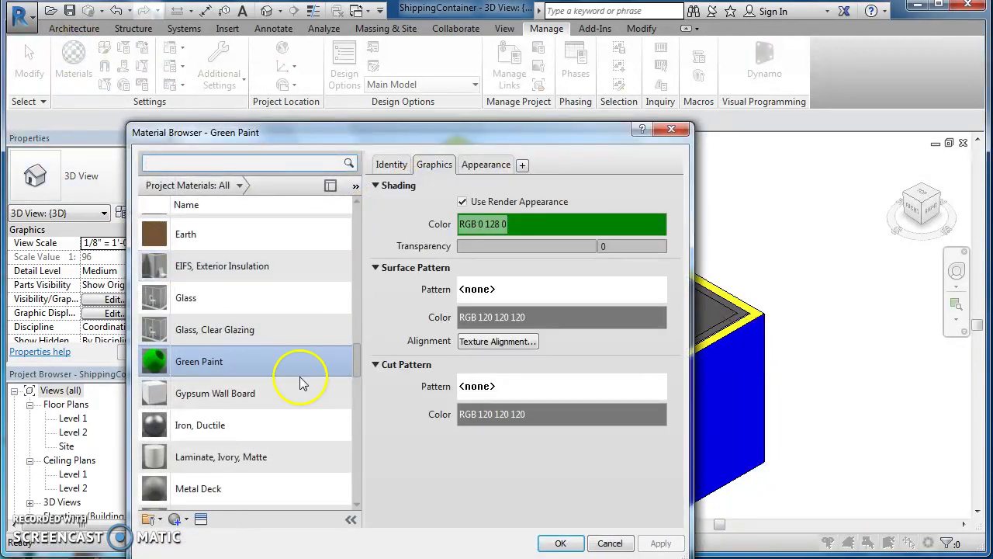
{"action": "scroll", "coordinate": [248, 434], "scroll_direction": "down", "scroll_amount": 1}
{"action": "left_click", "coordinate": [176, 518]}
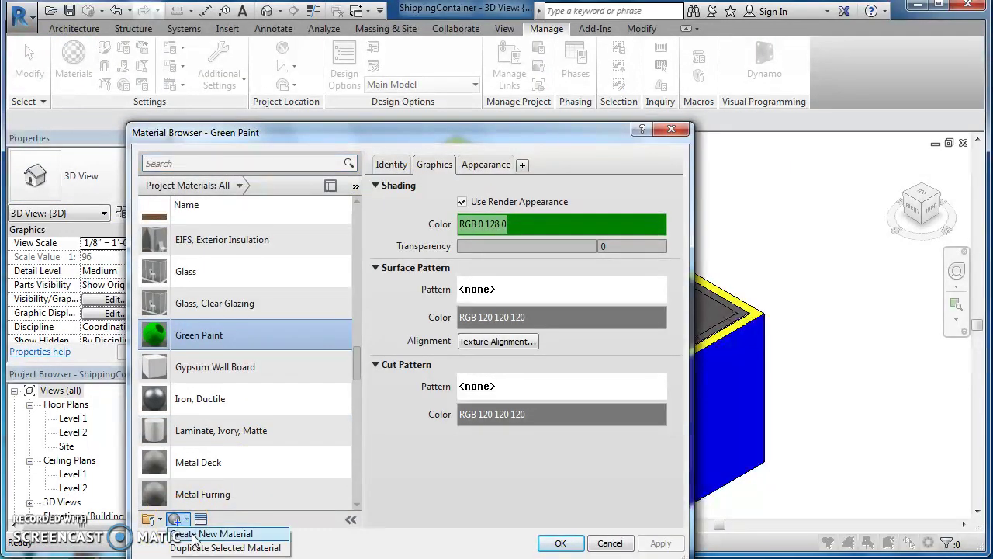
{"action": "left_click", "coordinate": [194, 533]}
{"action": "scroll", "coordinate": [255, 395], "scroll_direction": "down", "scroll_amount": 1}
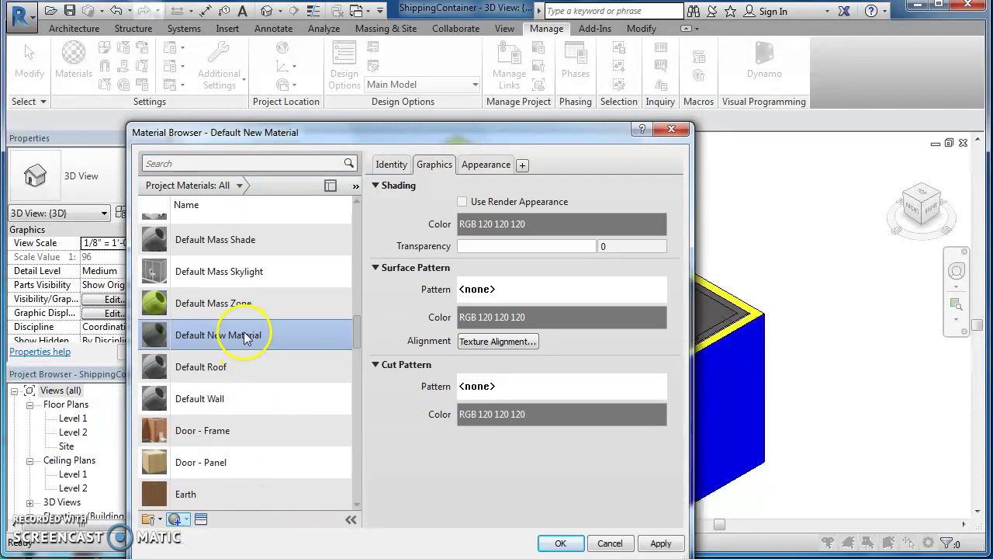
{"action": "right_click", "coordinate": [245, 335]}
{"action": "left_click", "coordinate": [279, 374]}
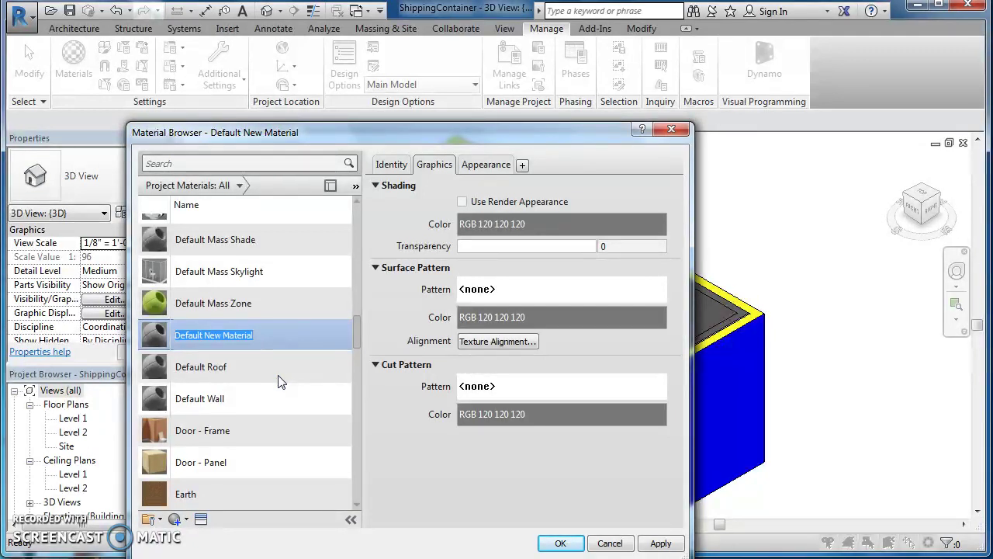
{"action": "left_click", "coordinate": [248, 349]}
{"action": "right_click", "coordinate": [246, 335]}
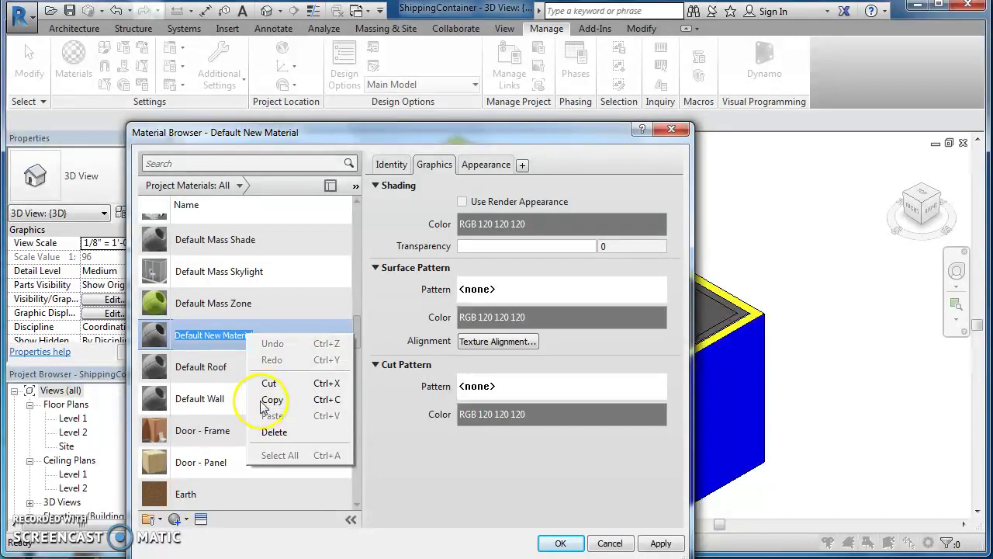
{"action": "left_click", "coordinate": [271, 399]}
{"action": "left_click", "coordinate": [238, 334]}
{"action": "right_click", "coordinate": [237, 336]}
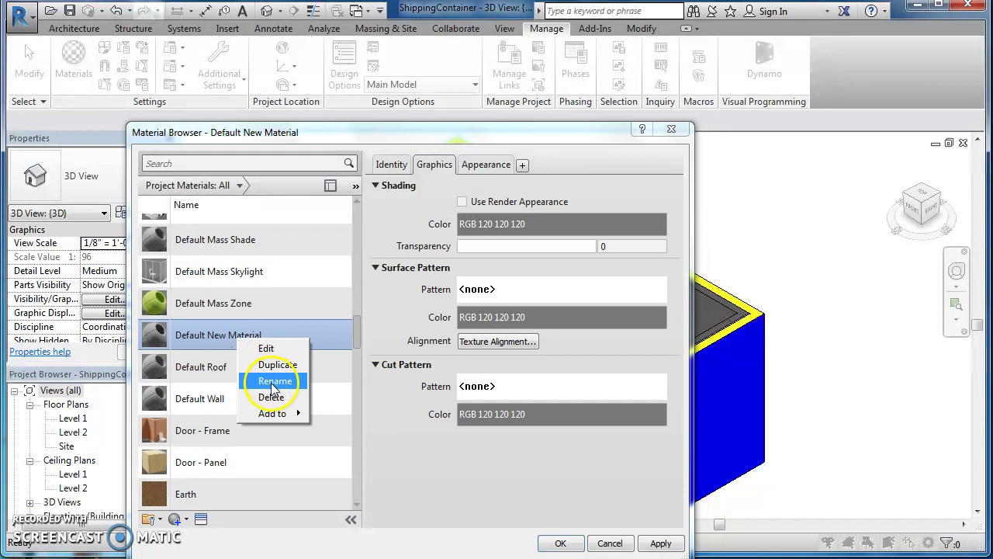
{"action": "left_click", "coordinate": [274, 381]}
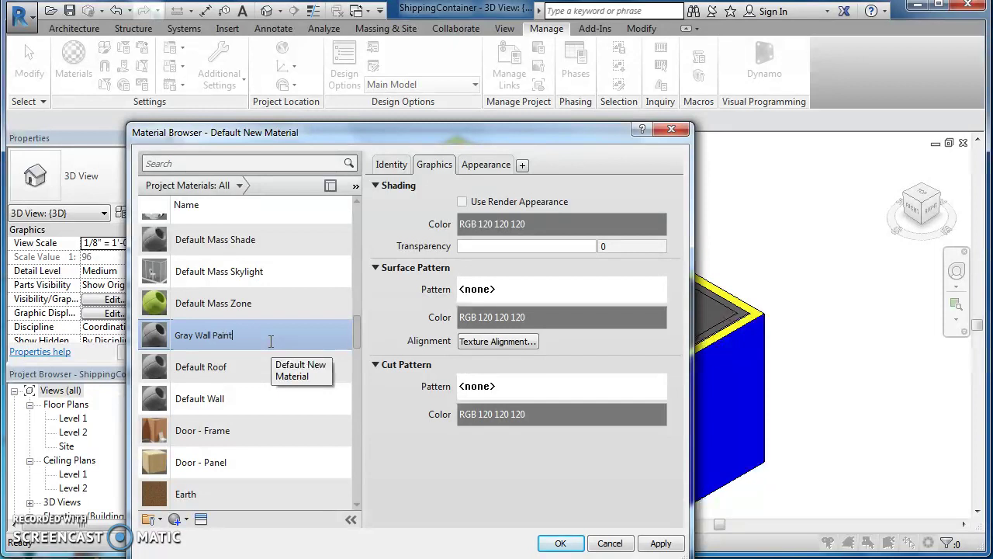
Make Gray Wall Paint shade with its render appearance and colour it light grey (RGB 192 192 192)
{"action": "left_click", "coordinate": [462, 202]}
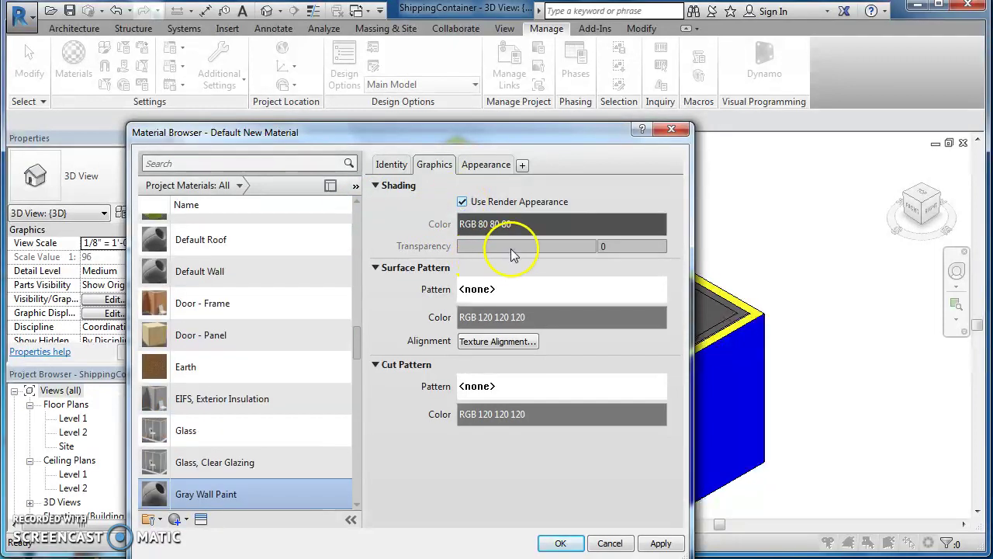
{"action": "left_click", "coordinate": [491, 164]}
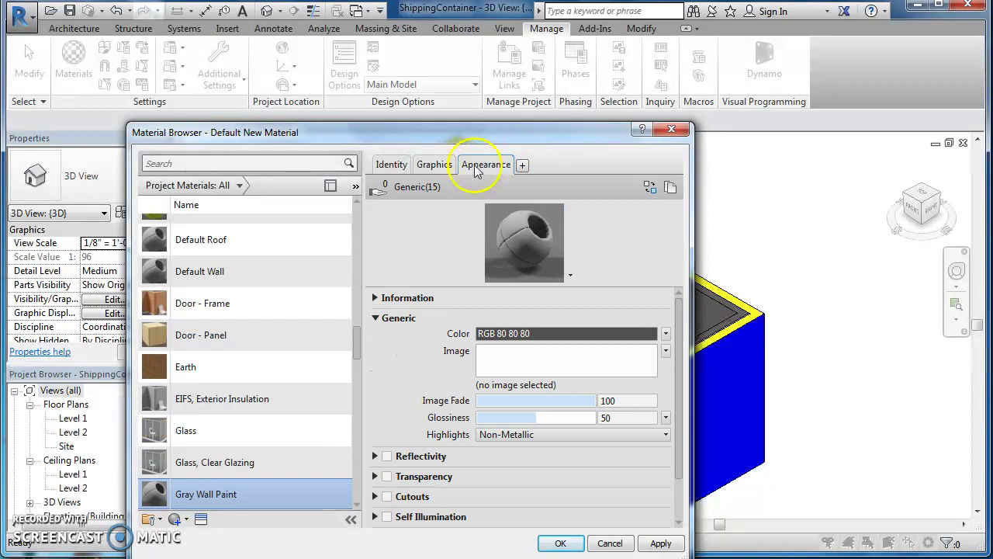
{"action": "left_click", "coordinate": [567, 334]}
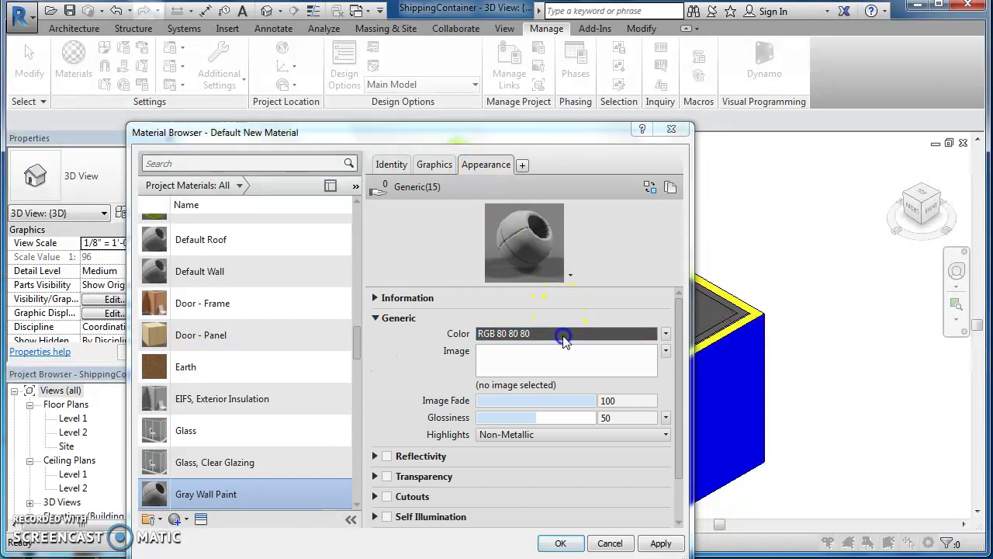
{"action": "left_click", "coordinate": [394, 346]}
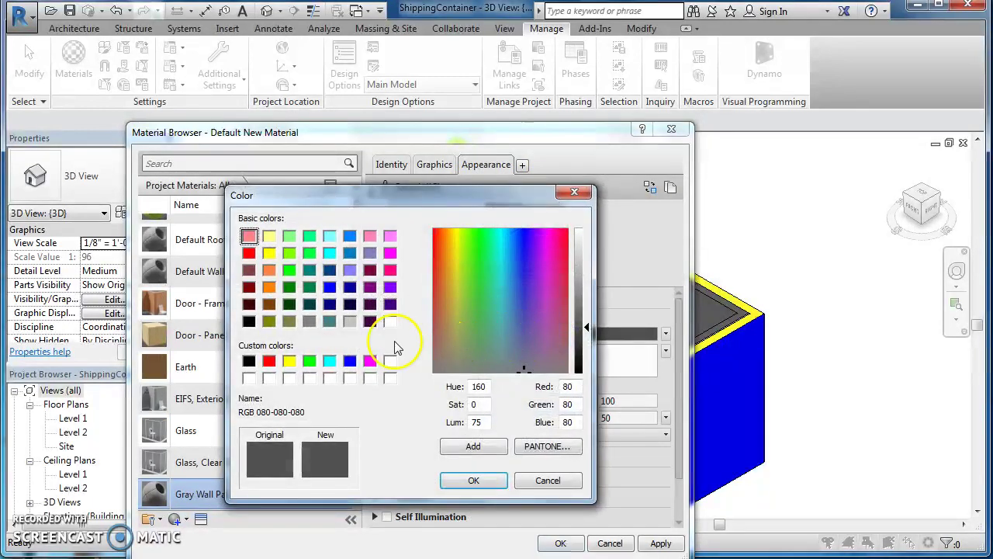
{"action": "left_click", "coordinate": [310, 322]}
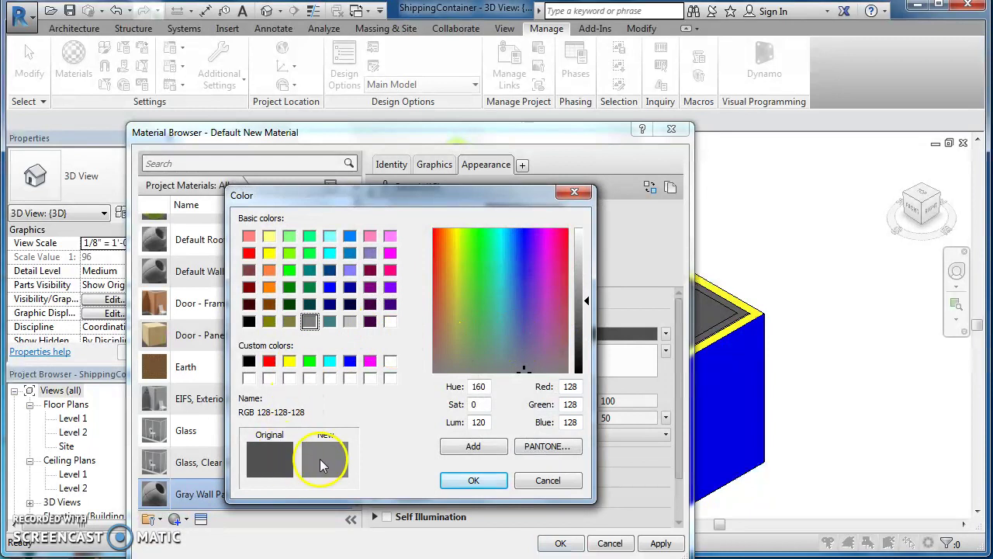
{"action": "left_click", "coordinate": [350, 322]}
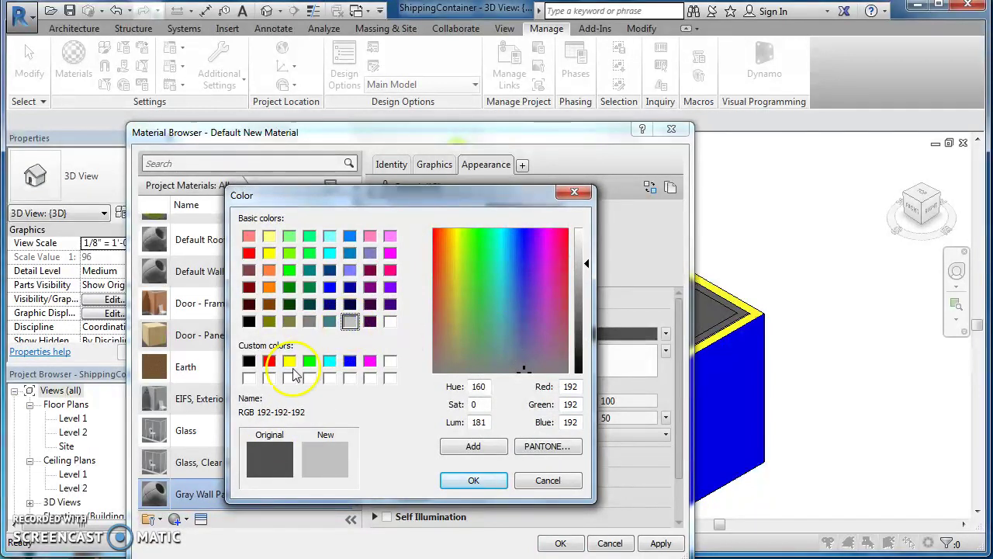
{"action": "left_click", "coordinate": [454, 481]}
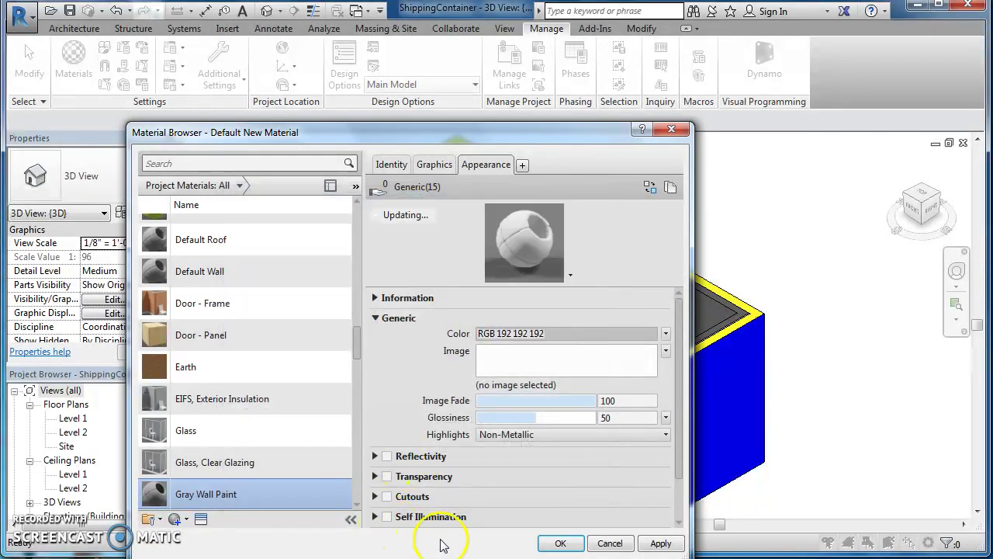
{"action": "left_click", "coordinate": [557, 543]}
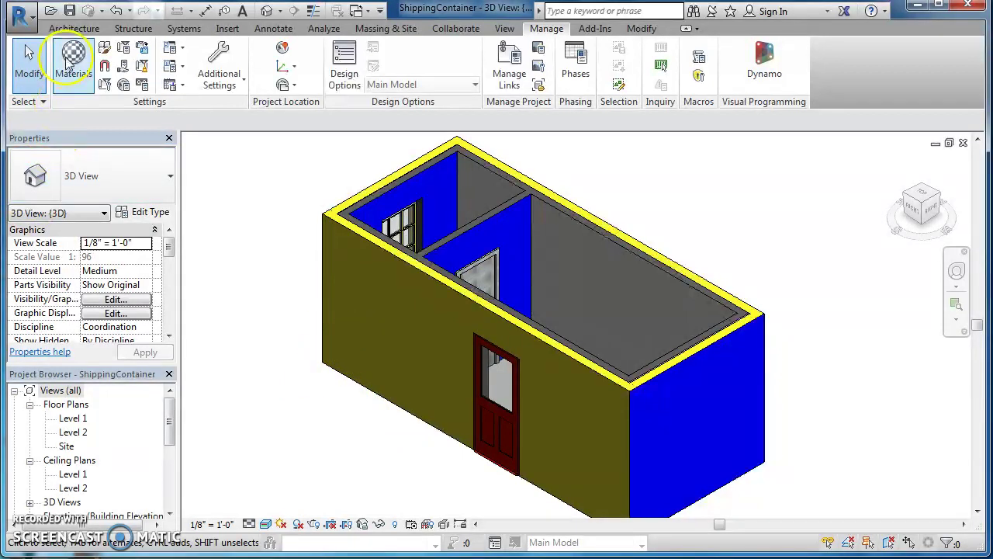
Paint the container's front exterior wall face with Green Paint and finish painting
{"action": "left_click", "coordinate": [71, 29]}
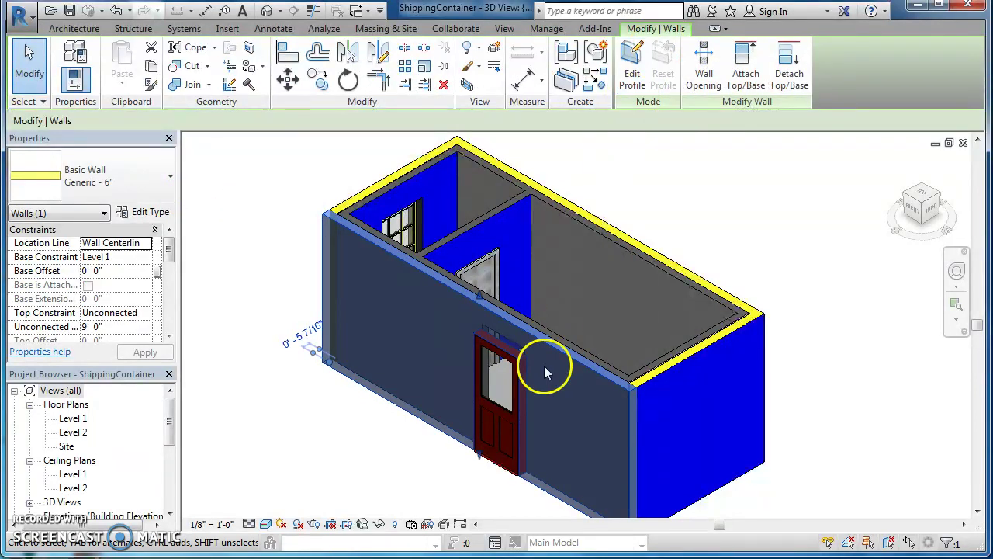
{"action": "left_click", "coordinate": [254, 77]}
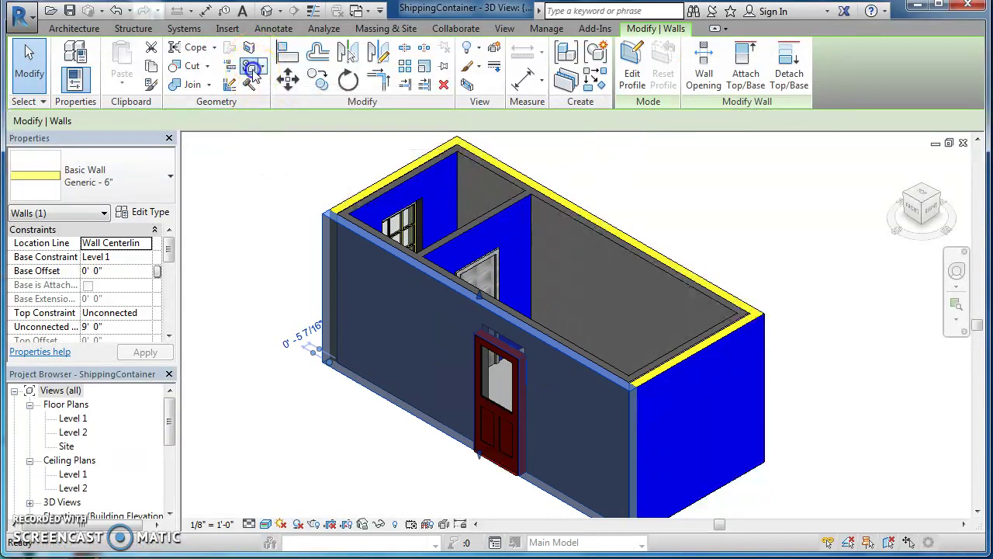
{"action": "scroll", "coordinate": [159, 361], "scroll_direction": "up", "scroll_amount": 1}
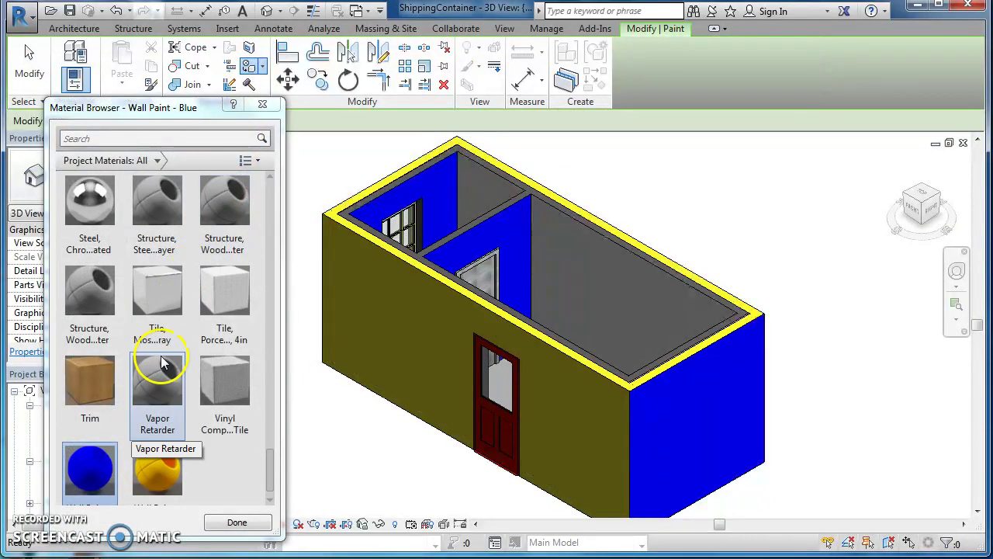
{"action": "scroll", "coordinate": [160, 355], "scroll_direction": "down", "scroll_amount": 3}
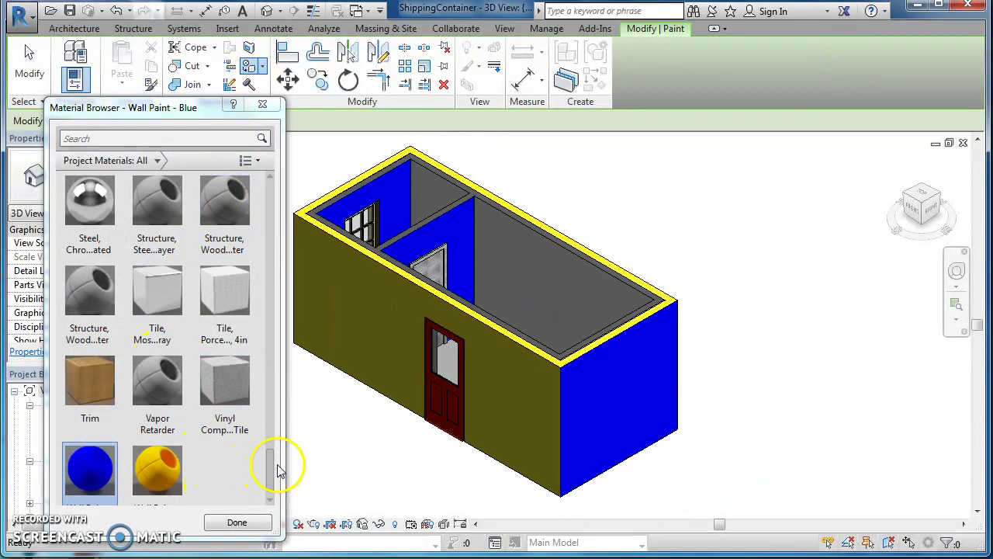
{"action": "scroll", "coordinate": [264, 461], "scroll_direction": "down", "scroll_amount": 1}
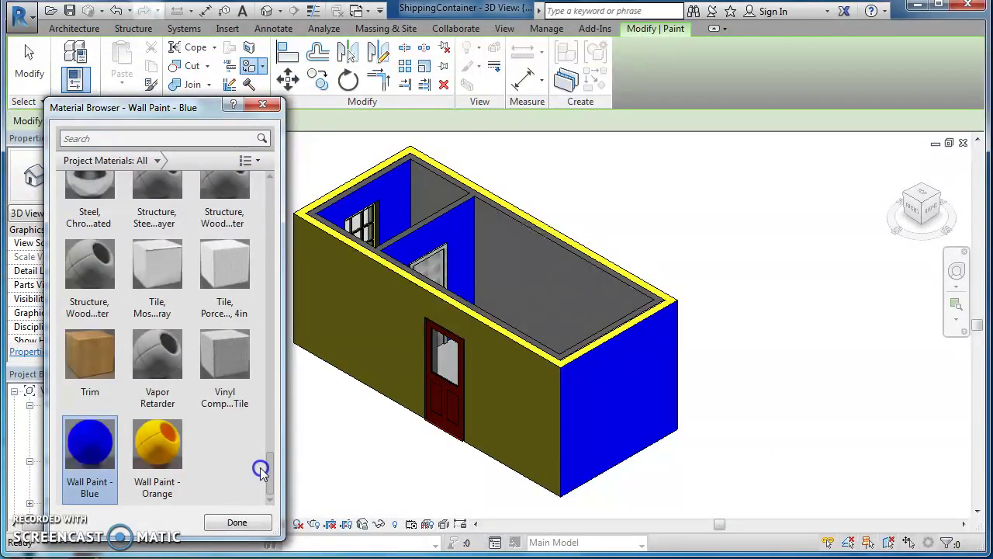
{"action": "left_click_drag", "start_coordinate": [260, 470], "coordinate": [261, 337]}
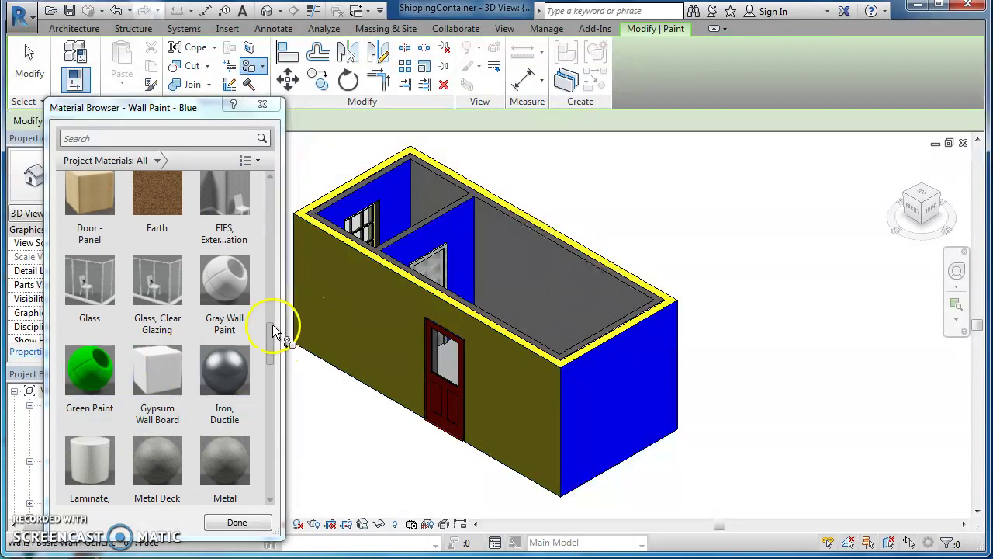
{"action": "left_click", "coordinate": [100, 376]}
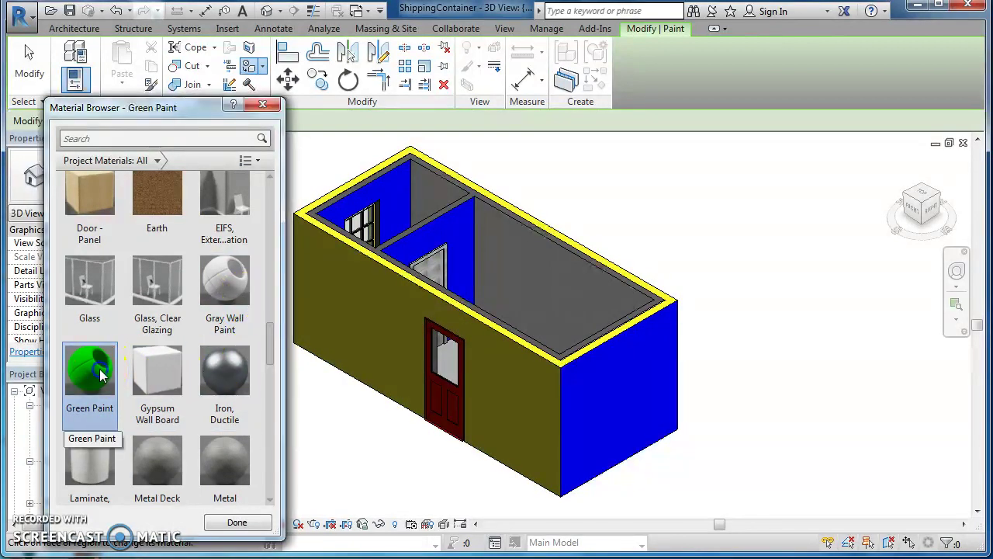
{"action": "left_click", "coordinate": [388, 279]}
{"action": "scroll", "coordinate": [221, 496], "scroll_direction": "down", "scroll_amount": 1}
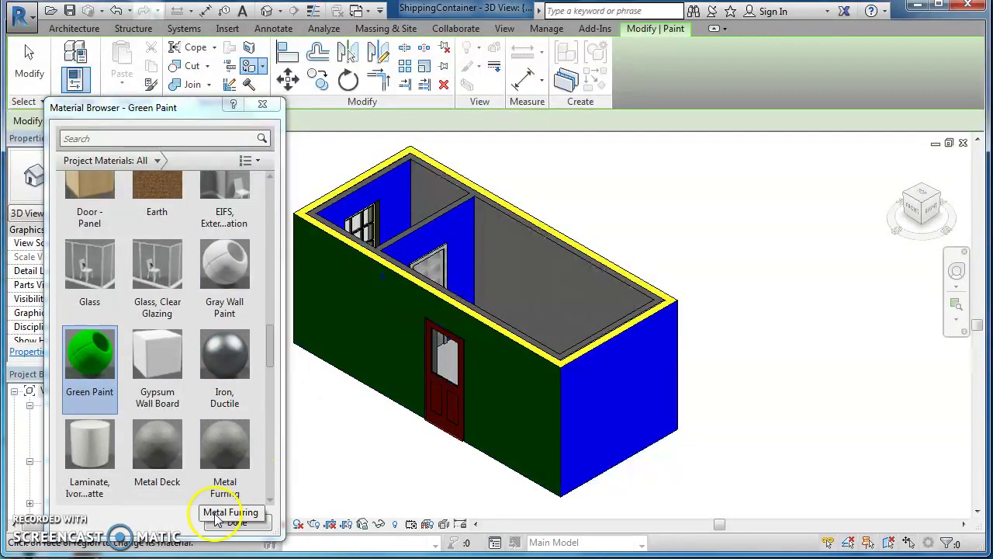
{"action": "left_click", "coordinate": [233, 523]}
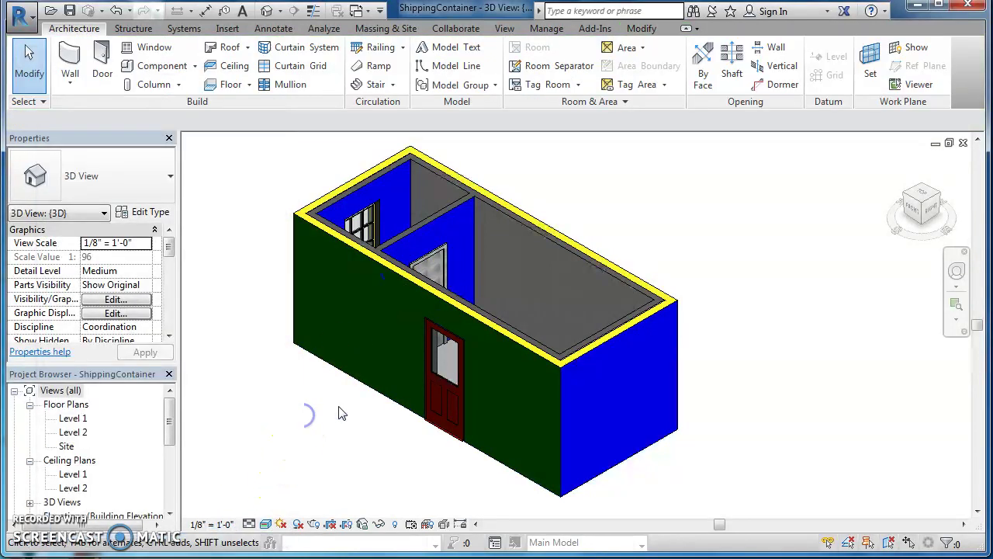
Zoom in on the front door, select it, and start the Paint tool with the material list showing
{"action": "scroll", "coordinate": [368, 407], "scroll_direction": "up", "scroll_amount": 5}
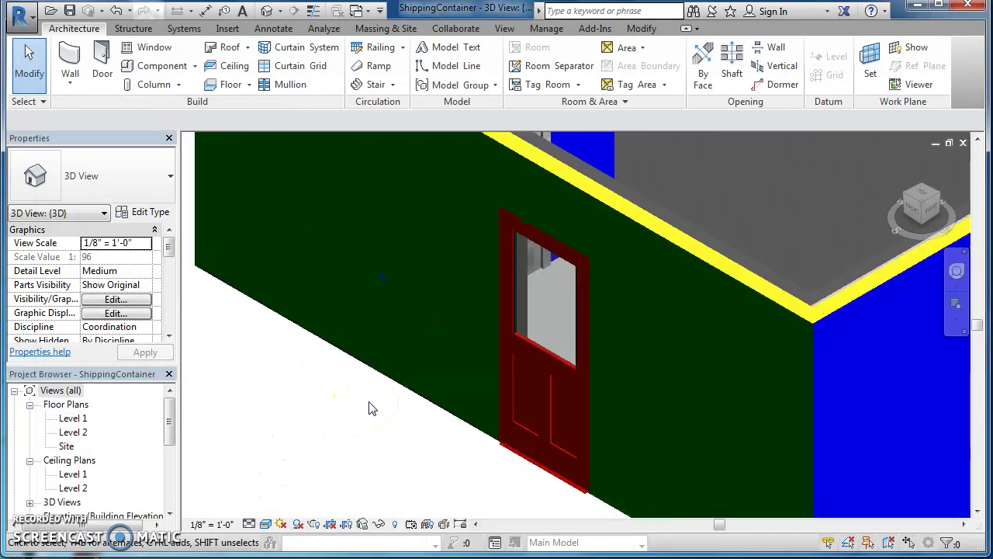
{"action": "scroll", "coordinate": [368, 409], "scroll_direction": "down", "scroll_amount": 4}
{"action": "scroll", "coordinate": [369, 408], "scroll_direction": "up", "scroll_amount": 4}
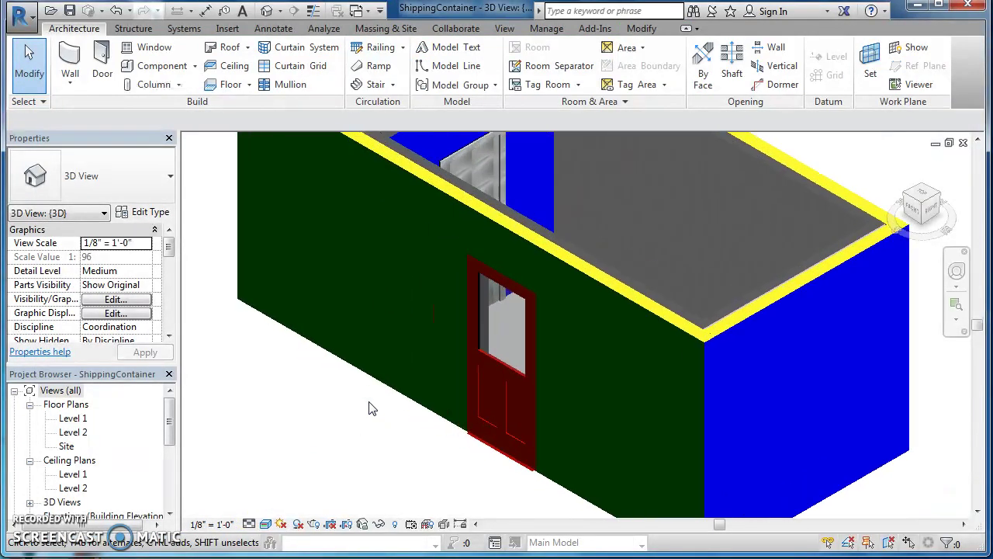
{"action": "left_click", "coordinate": [476, 395]}
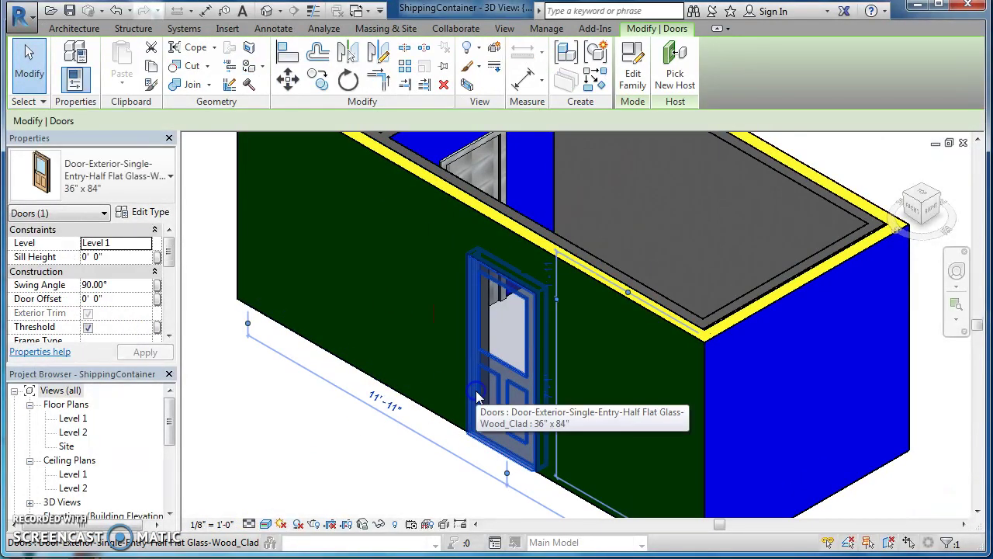
{"action": "left_click", "coordinate": [249, 70]}
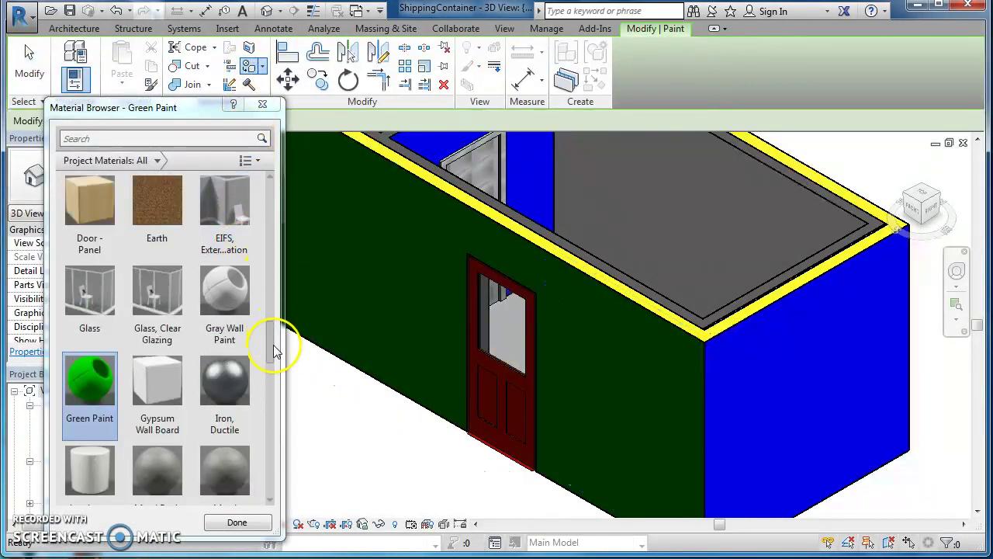
Paint the front door face with Gray Wall Paint, finish painting, and review the whole container
{"action": "left_click_drag", "start_coordinate": [268, 346], "coordinate": [268, 337]}
{"action": "left_click", "coordinate": [236, 380]}
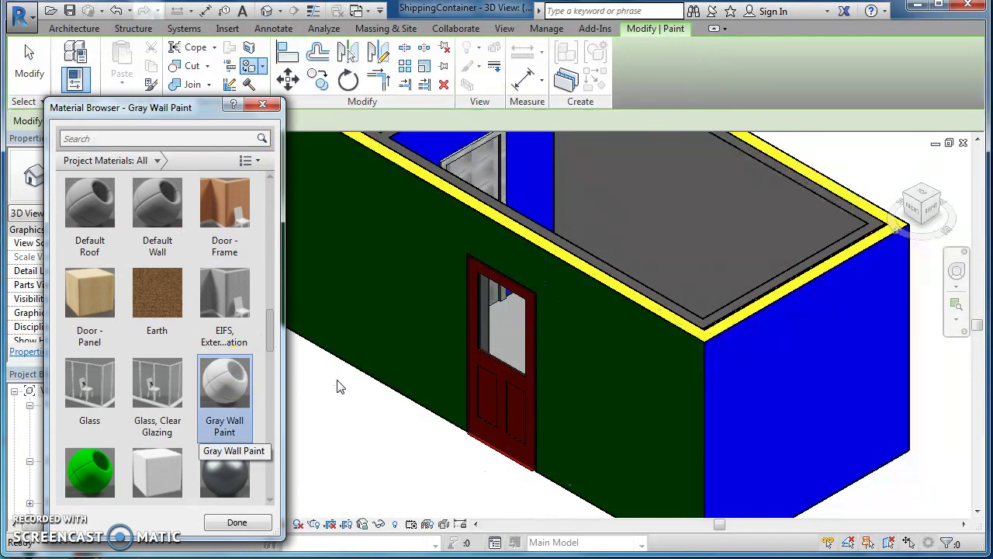
{"action": "left_click", "coordinate": [482, 400]}
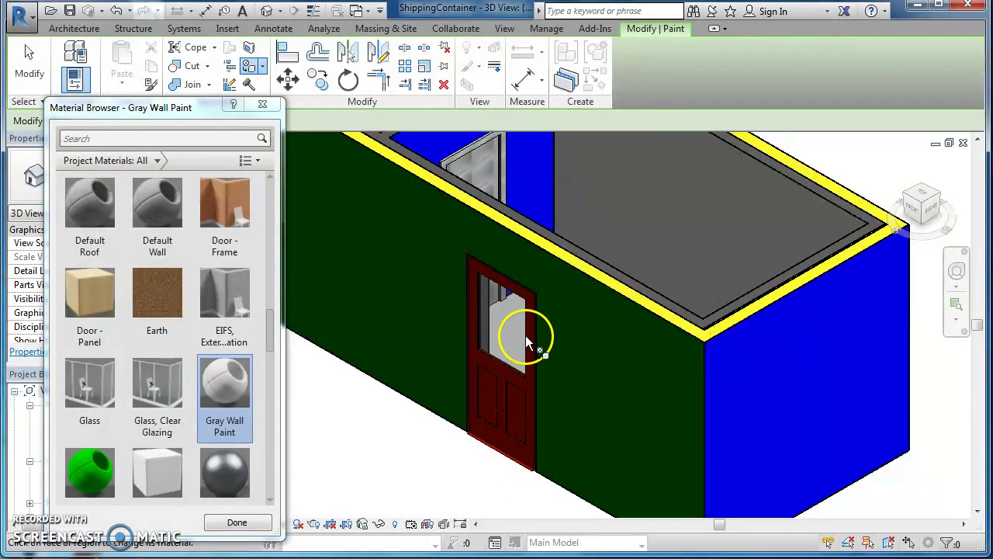
{"action": "left_click", "coordinate": [256, 518]}
{"action": "scroll", "coordinate": [370, 432], "scroll_direction": "down", "scroll_amount": 2}
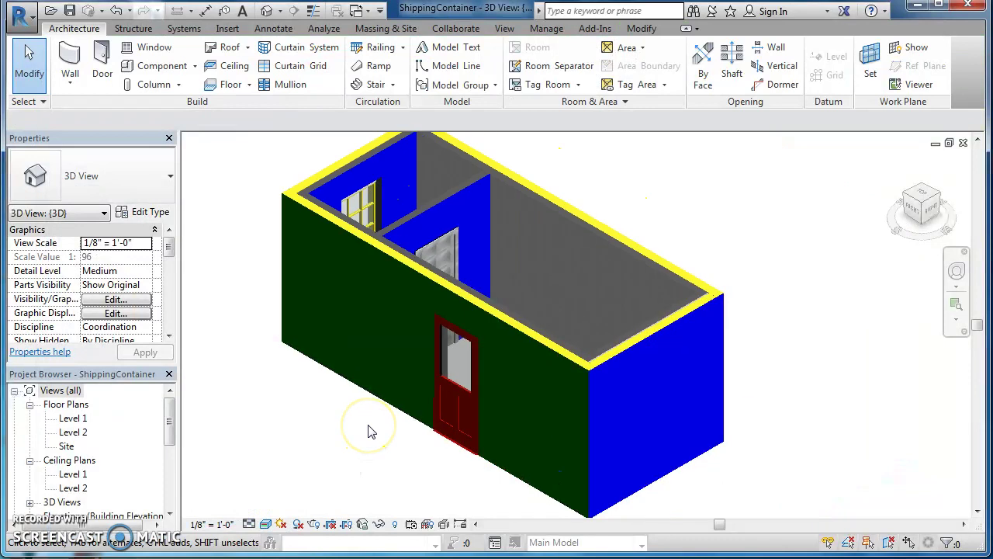
{"action": "scroll", "coordinate": [370, 432], "scroll_direction": "up", "scroll_amount": 2}
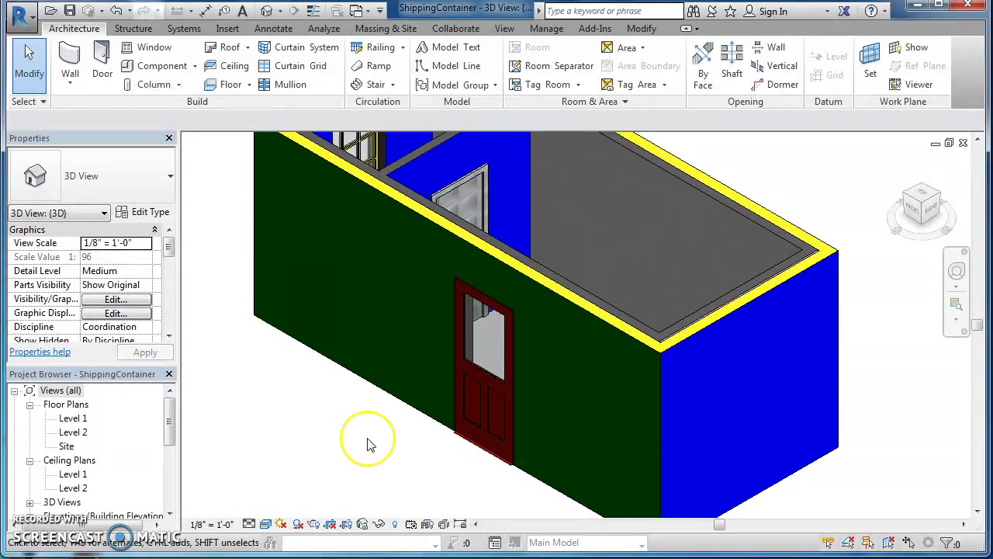
{"action": "scroll", "coordinate": [370, 444], "scroll_direction": "down", "scroll_amount": 4}
{"action": "scroll", "coordinate": [371, 444], "scroll_direction": "up", "scroll_amount": 1}
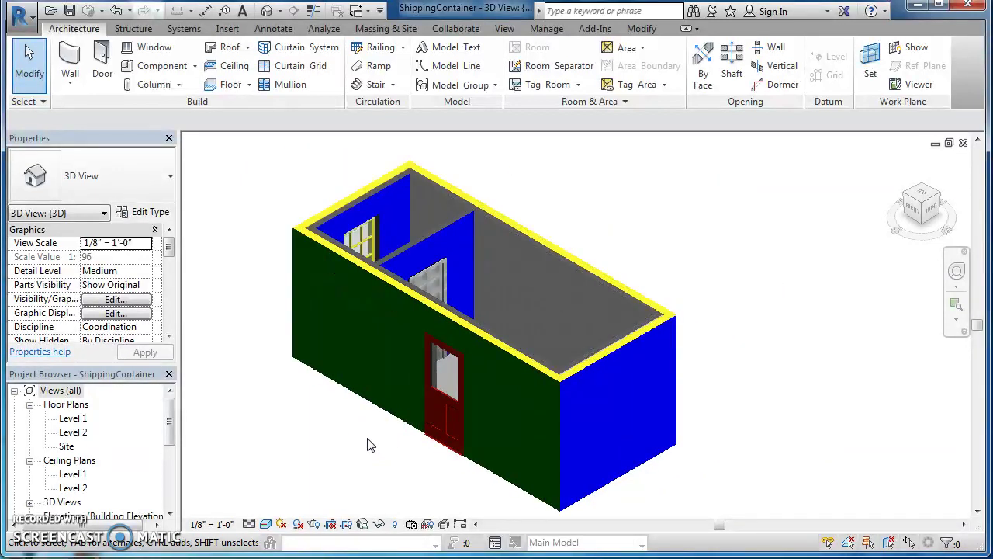
Set the front door type's Panel Material to Gray Wall Paint in its Type Properties
{"action": "left_click", "coordinate": [447, 413]}
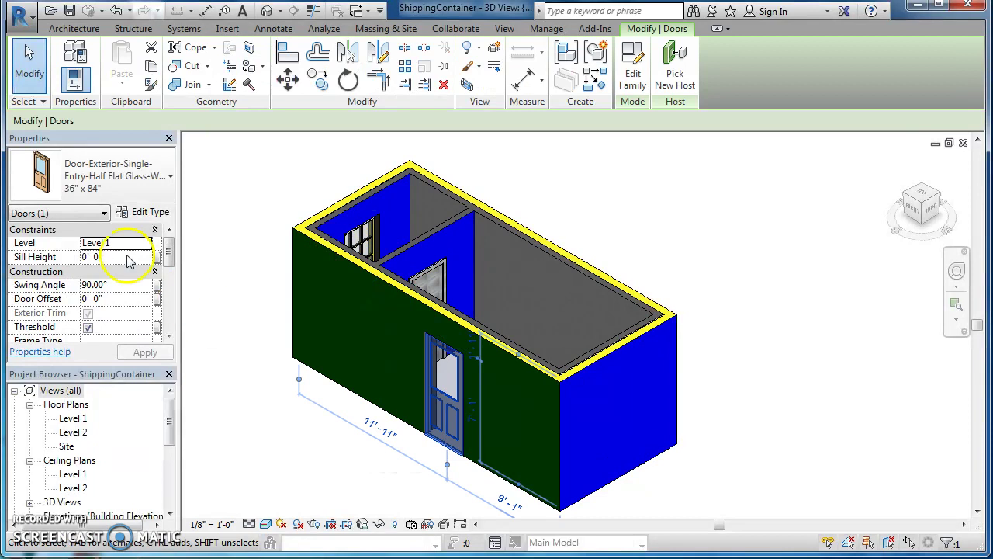
{"action": "left_click", "coordinate": [149, 212]}
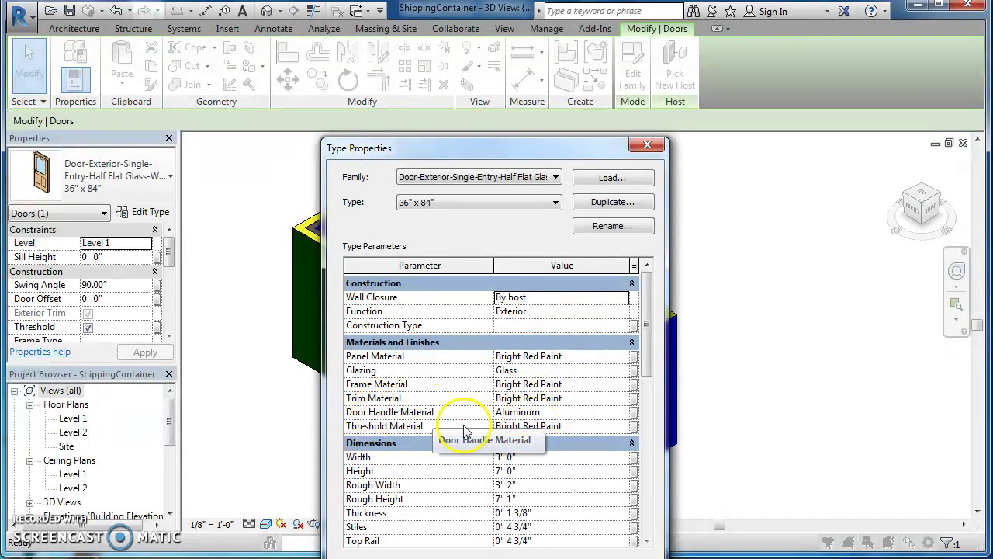
{"action": "left_click", "coordinate": [585, 357]}
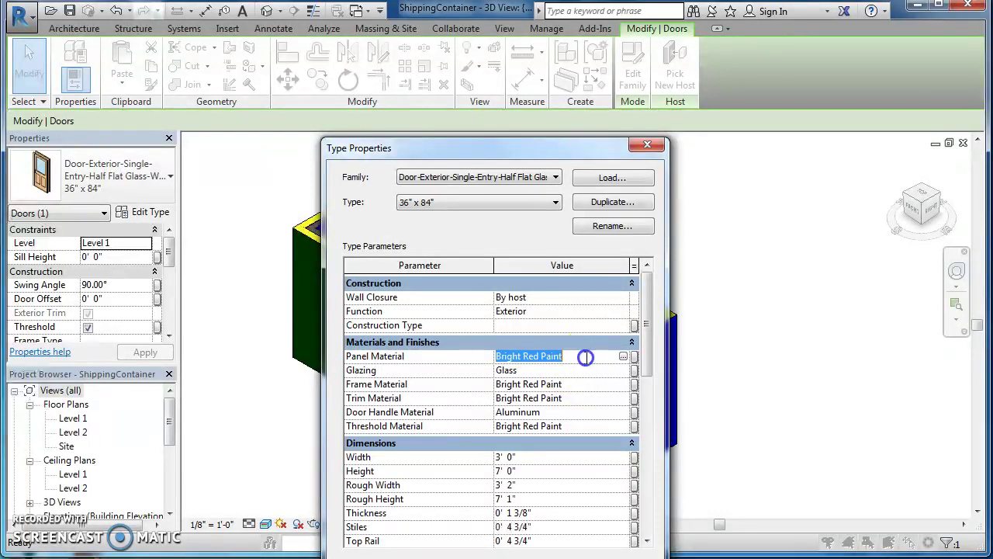
{"action": "left_click", "coordinate": [625, 357]}
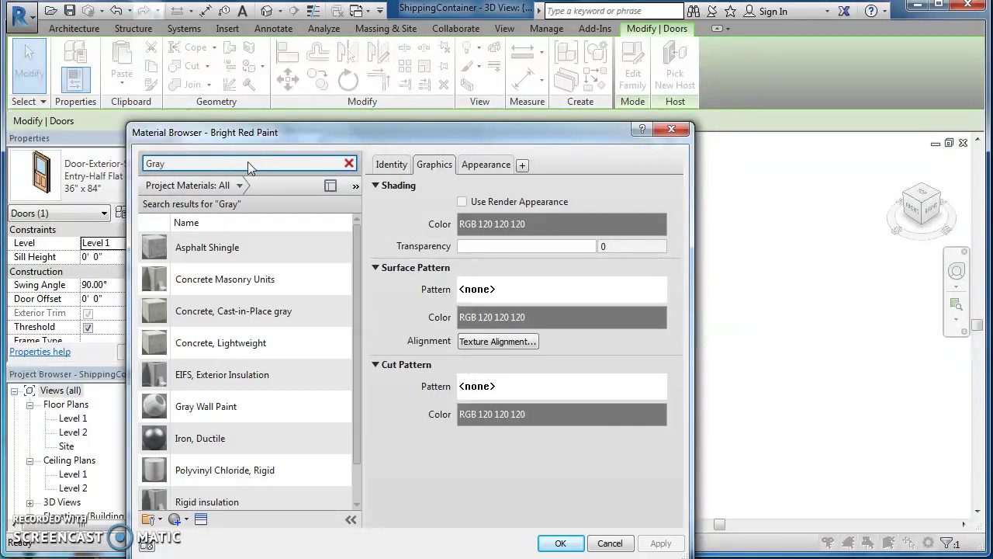
{"action": "left_click", "coordinate": [225, 408]}
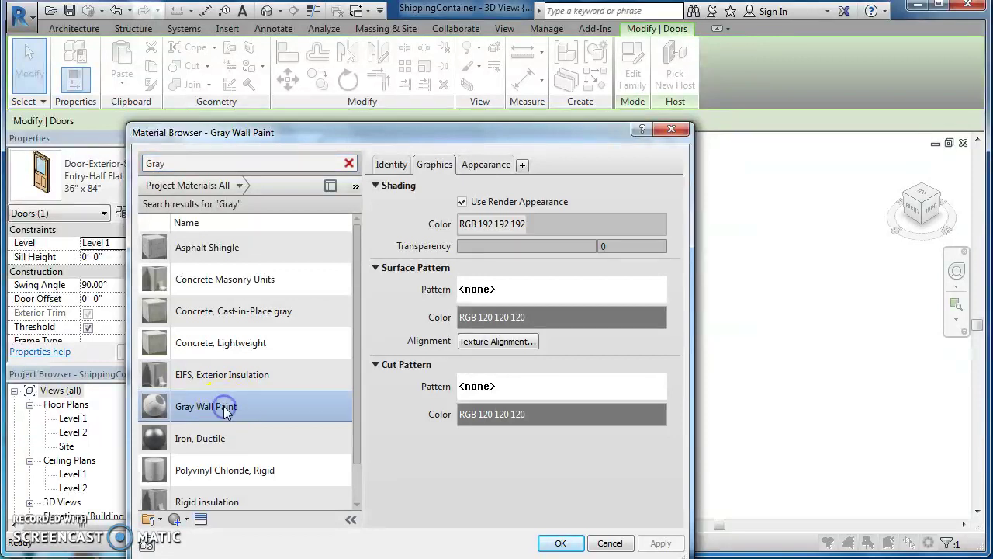
{"action": "left_click", "coordinate": [559, 543]}
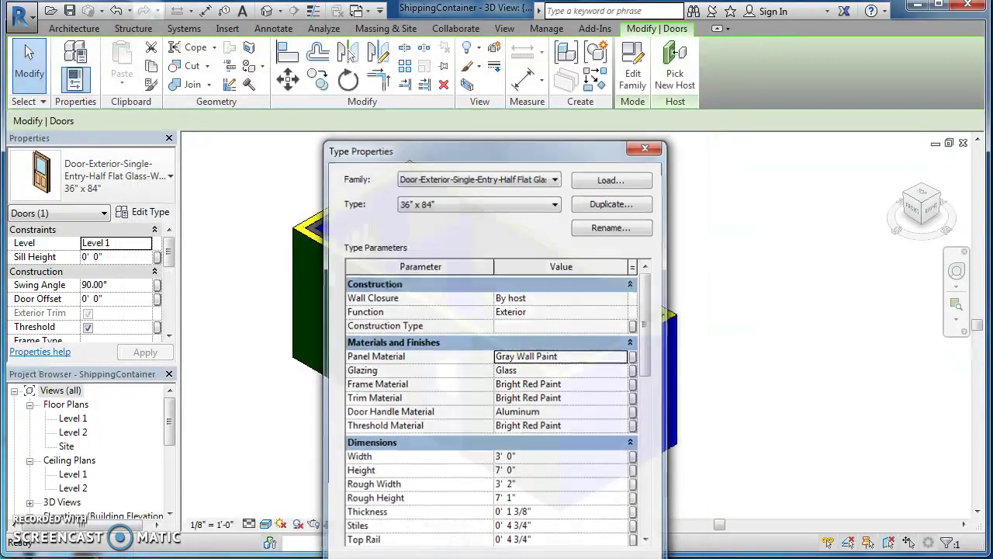
{"action": "key", "text": "Return"}
{"action": "left_click", "coordinate": [785, 322]}
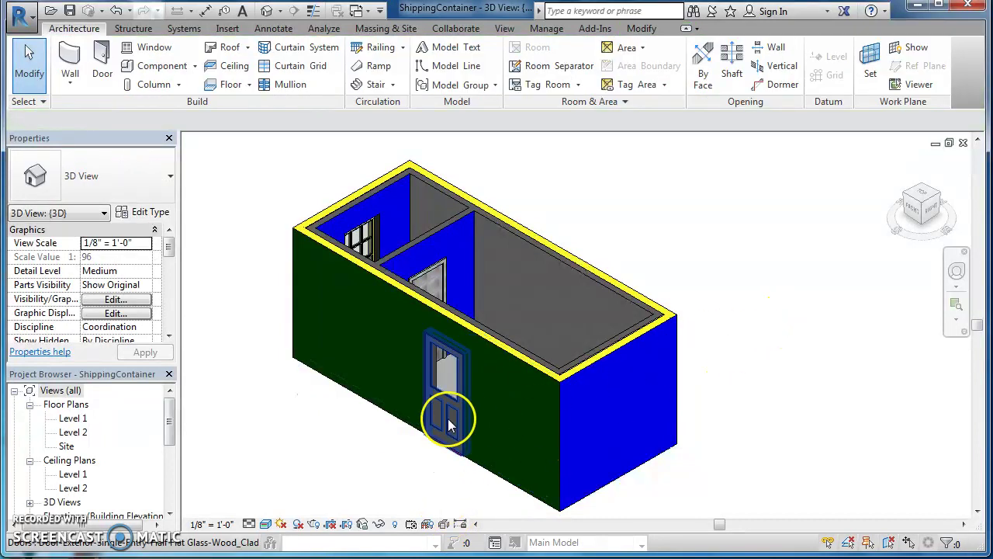
{"action": "scroll", "coordinate": [447, 418], "scroll_direction": "up", "scroll_amount": 8}
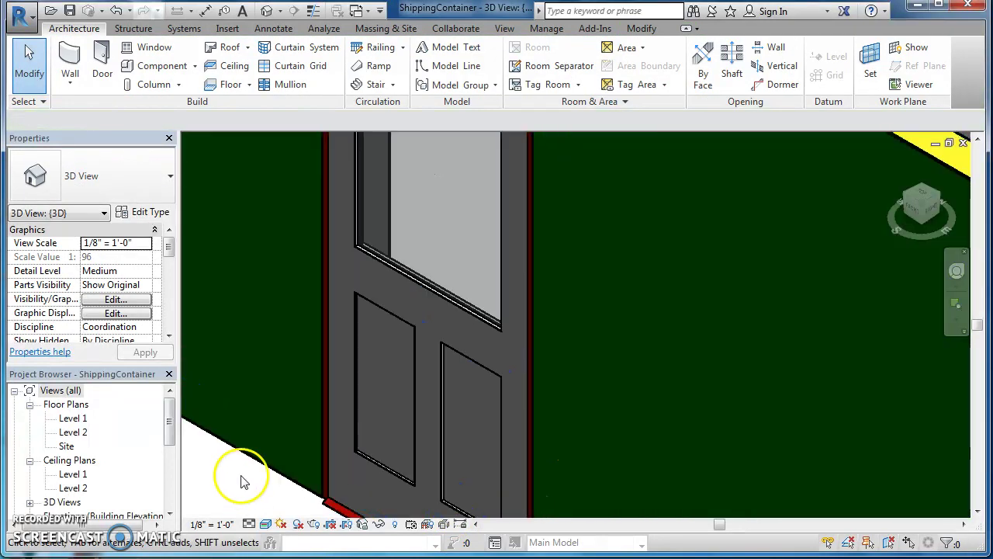
{"action": "scroll", "coordinate": [345, 457], "scroll_direction": "down", "scroll_amount": 4}
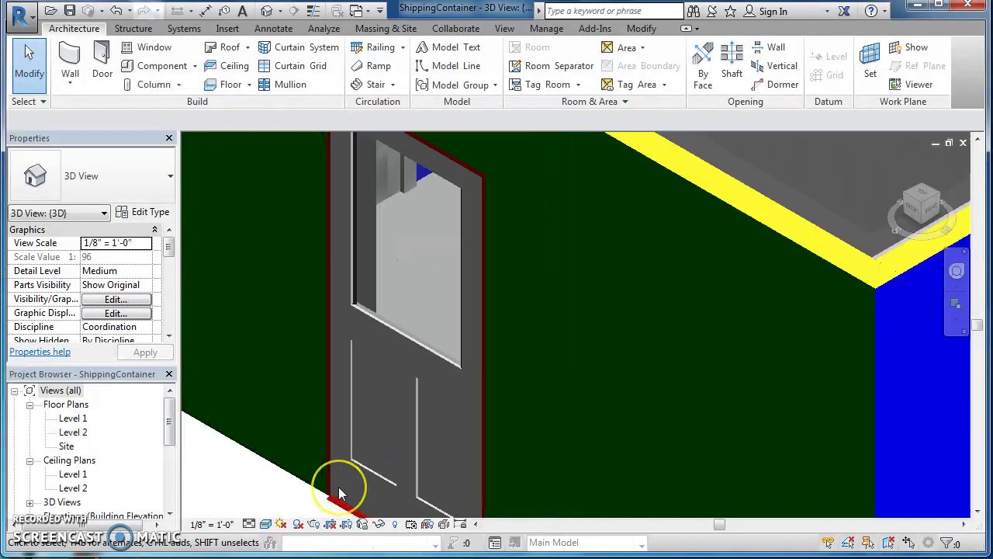
{"action": "scroll", "coordinate": [339, 494], "scroll_direction": "down", "scroll_amount": 2}
{"action": "middle_click_drag", "start_coordinate": [200, 388], "coordinate": [277, 369], "text": "shift"}
{"action": "middle_click_drag", "start_coordinate": [492, 403], "coordinate": [598, 349]}
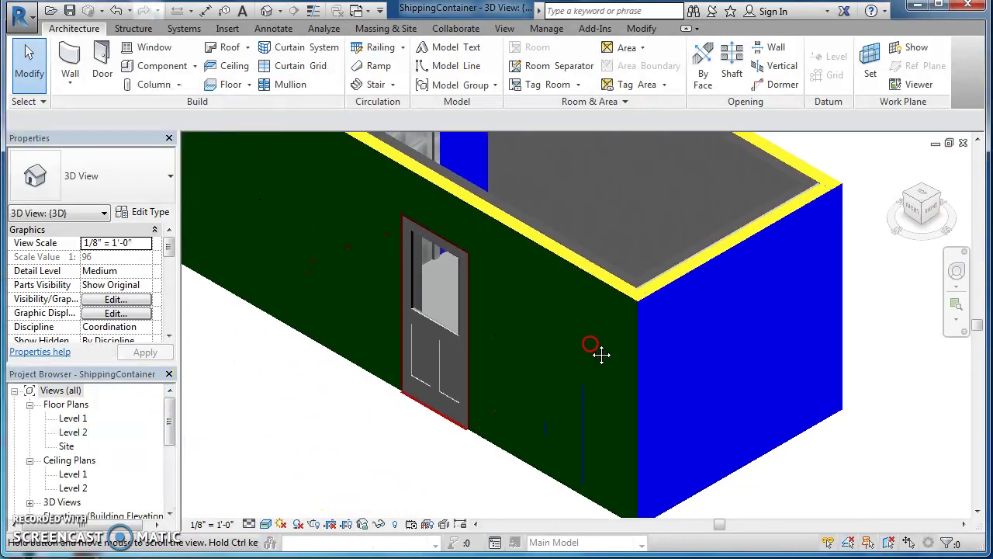
{"action": "scroll", "coordinate": [590, 343], "scroll_direction": "up", "scroll_amount": 1}
{"action": "scroll", "coordinate": [590, 343], "scroll_direction": "down", "scroll_amount": 2}
{"action": "scroll", "coordinate": [589, 343], "scroll_direction": "down", "scroll_amount": 2}
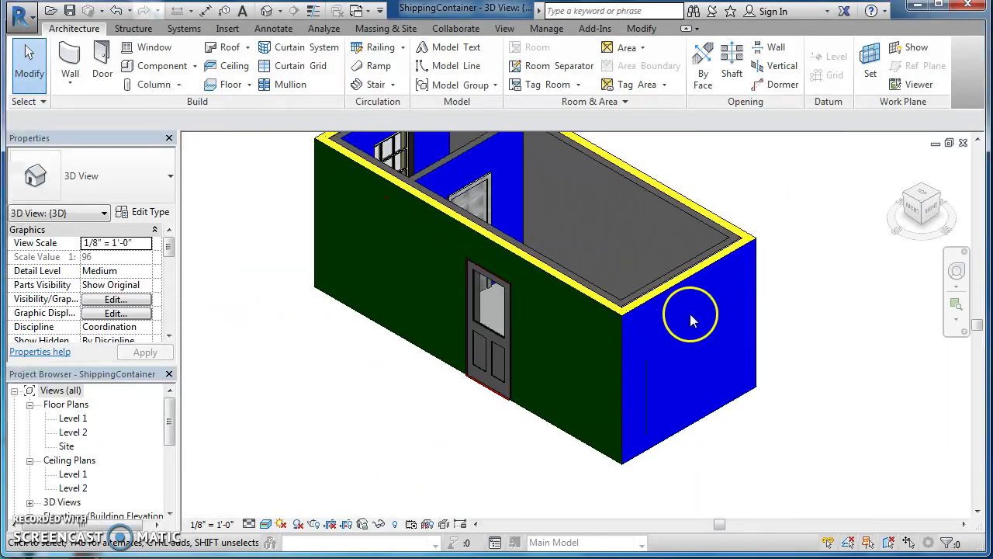
{"action": "middle_click_drag", "start_coordinate": [688, 255], "coordinate": [802, 317]}
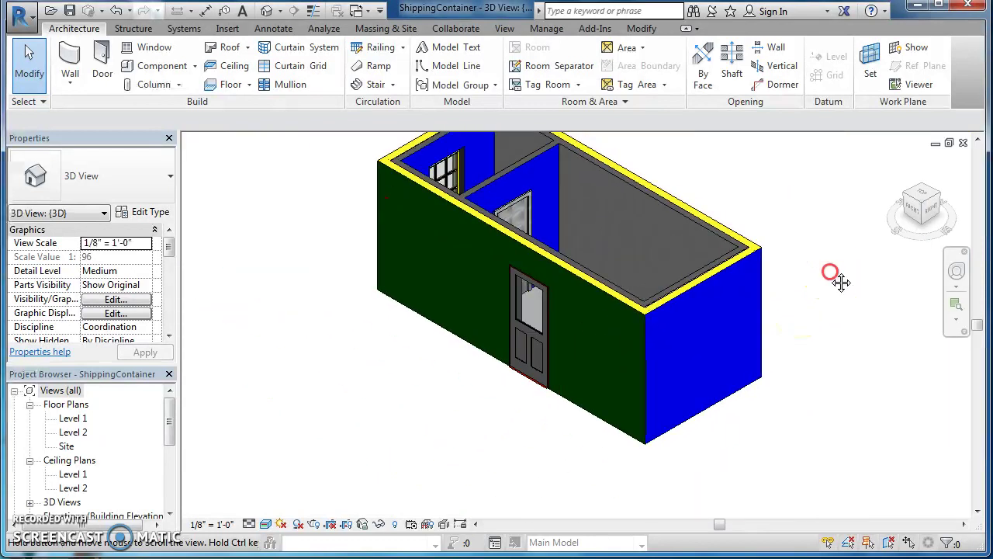
{"action": "middle_click_drag", "start_coordinate": [835, 277], "coordinate": [765, 343], "text": "shift"}
{"action": "left_click", "coordinate": [693, 309]}
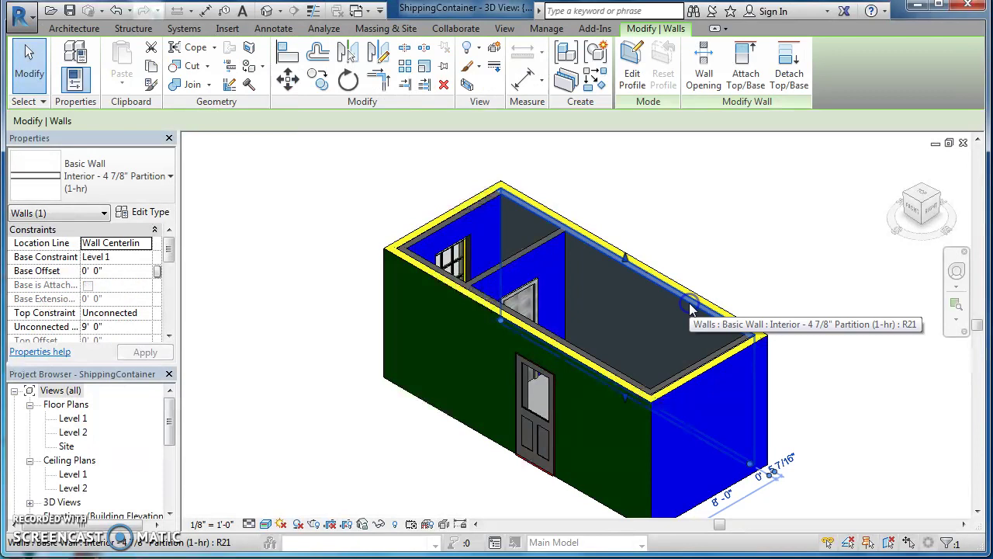
Paint the container's floor face with Wall Paint - Orange and finish painting
{"action": "left_click", "coordinate": [248, 67]}
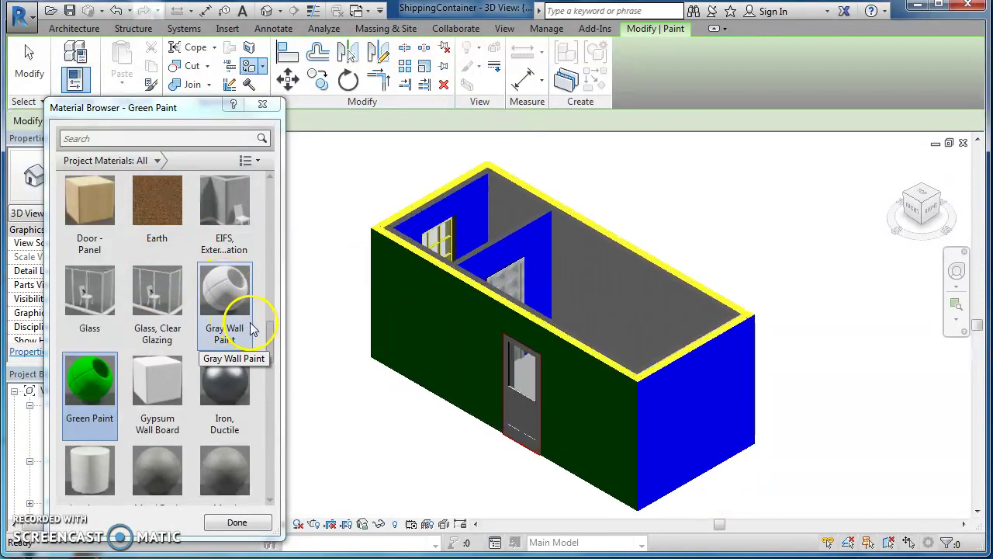
{"action": "left_click_drag", "start_coordinate": [273, 357], "coordinate": [268, 492]}
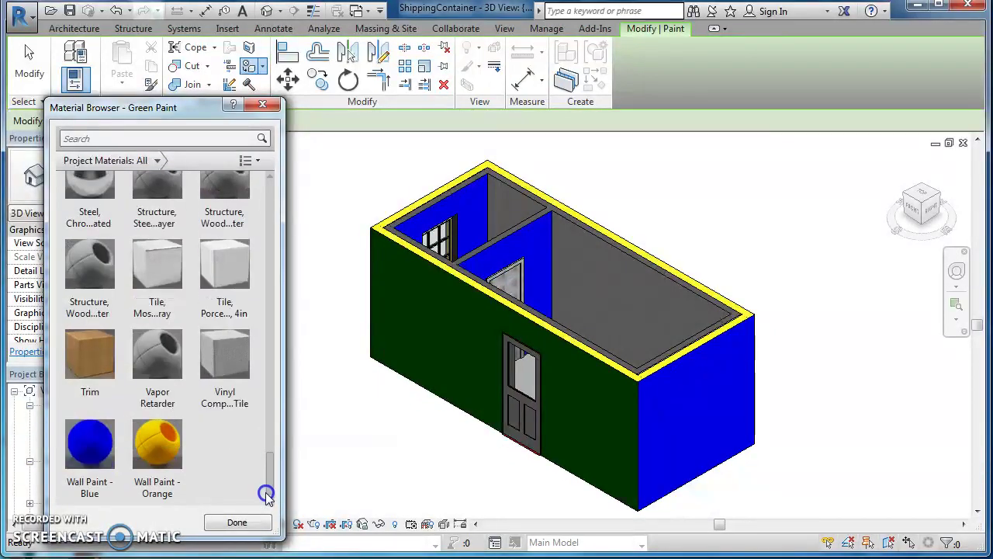
{"action": "left_click", "coordinate": [158, 448]}
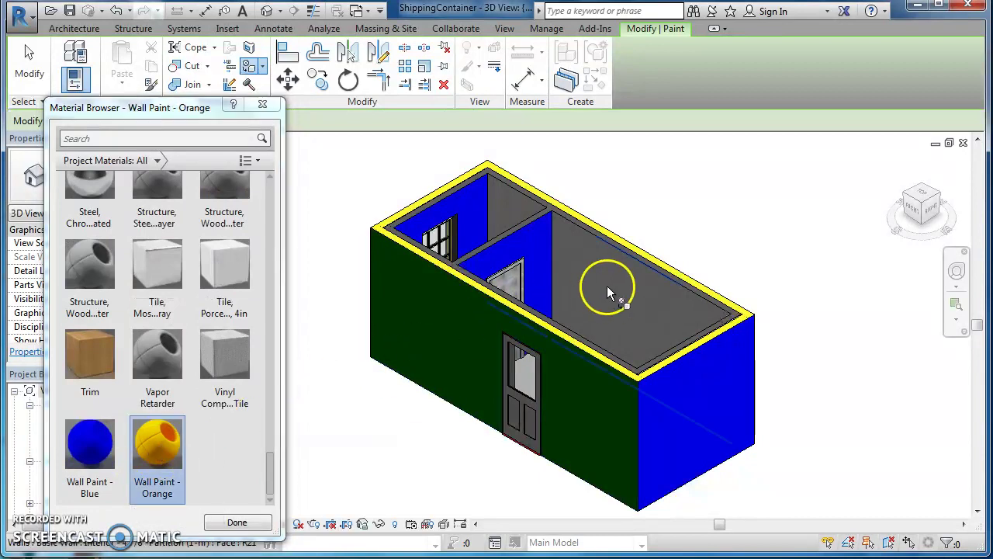
{"action": "left_click", "coordinate": [627, 267]}
{"action": "left_click", "coordinate": [236, 521]}
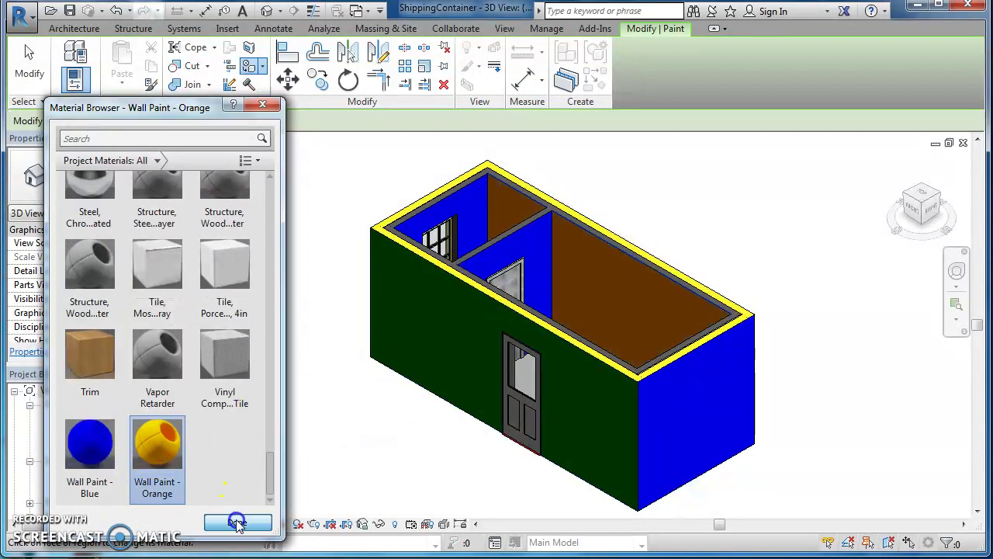
{"action": "scroll", "coordinate": [807, 306], "scroll_direction": "up", "scroll_amount": 5}
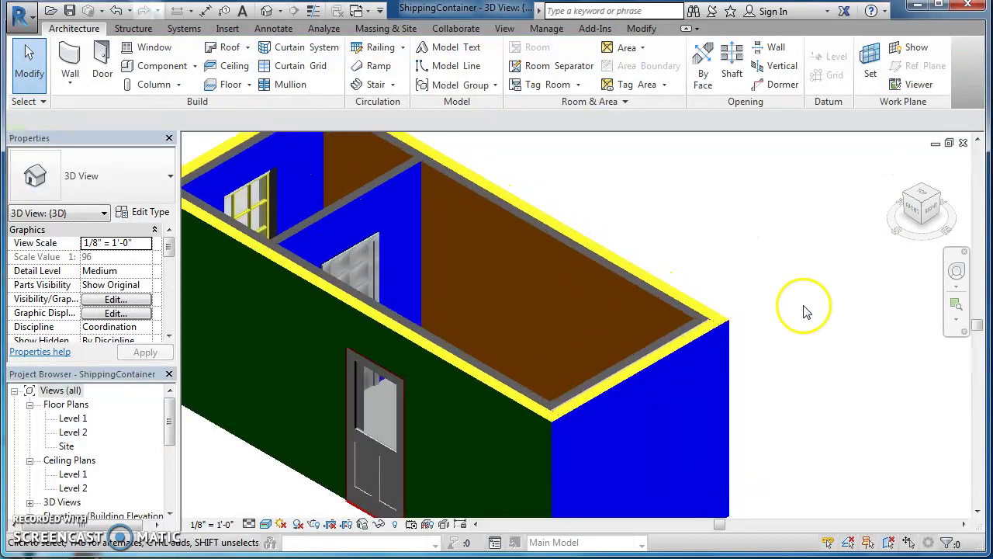
{"action": "scroll", "coordinate": [648, 283], "scroll_direction": "down", "scroll_amount": 5}
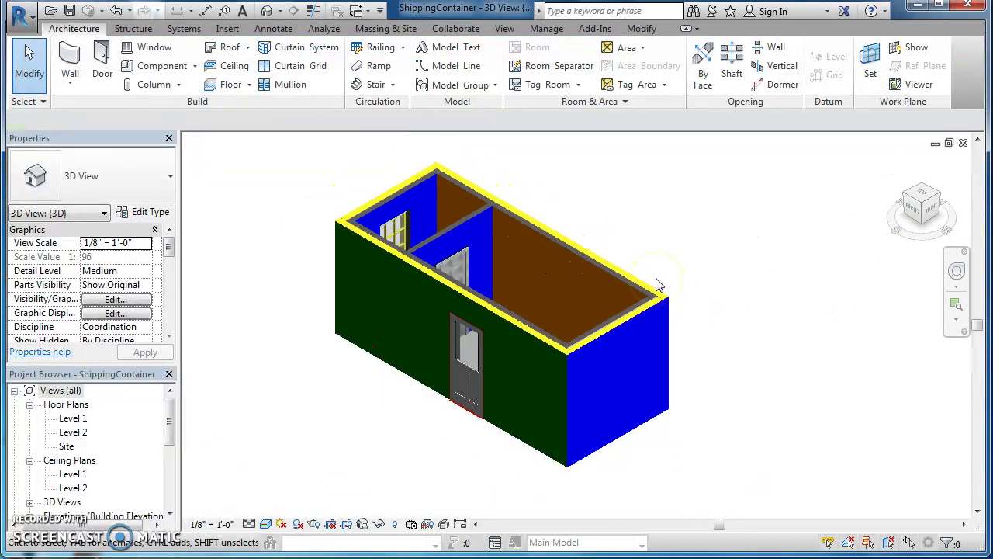
{"action": "scroll", "coordinate": [751, 380], "scroll_direction": "up", "scroll_amount": 4}
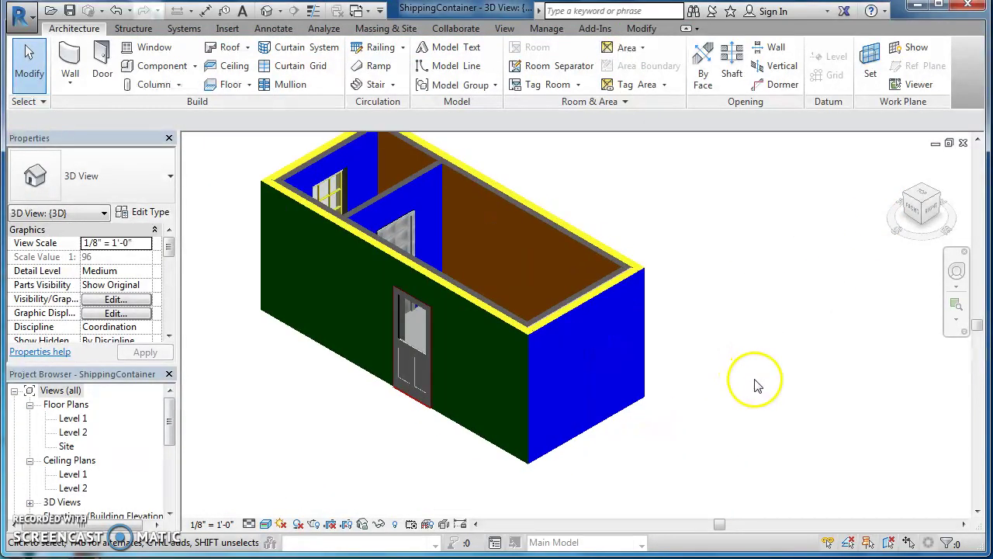
{"action": "scroll", "coordinate": [729, 357], "scroll_direction": "down", "scroll_amount": 2}
{"action": "middle_click_drag", "start_coordinate": [897, 381], "coordinate": [940, 379]}
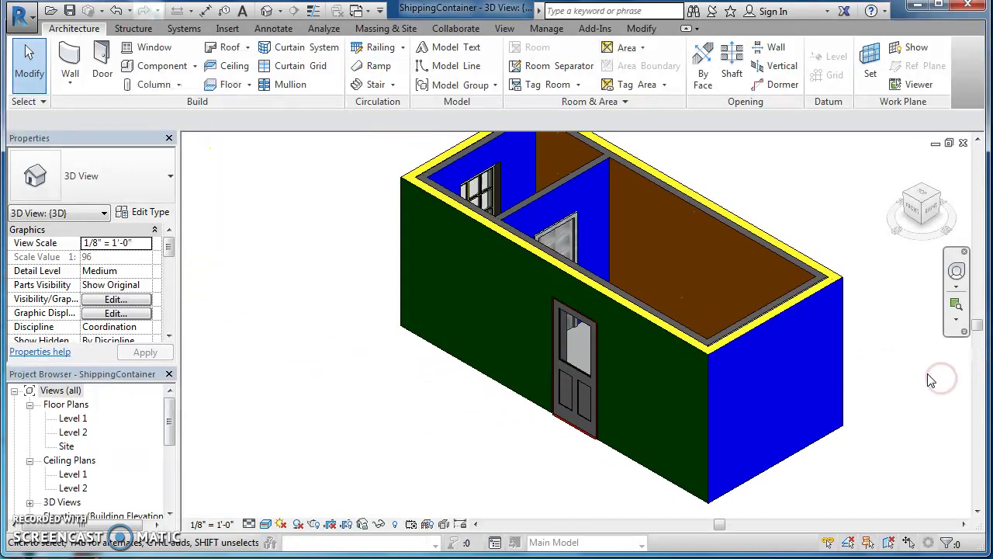
{"action": "scroll", "coordinate": [931, 380], "scroll_direction": "down", "scroll_amount": 1}
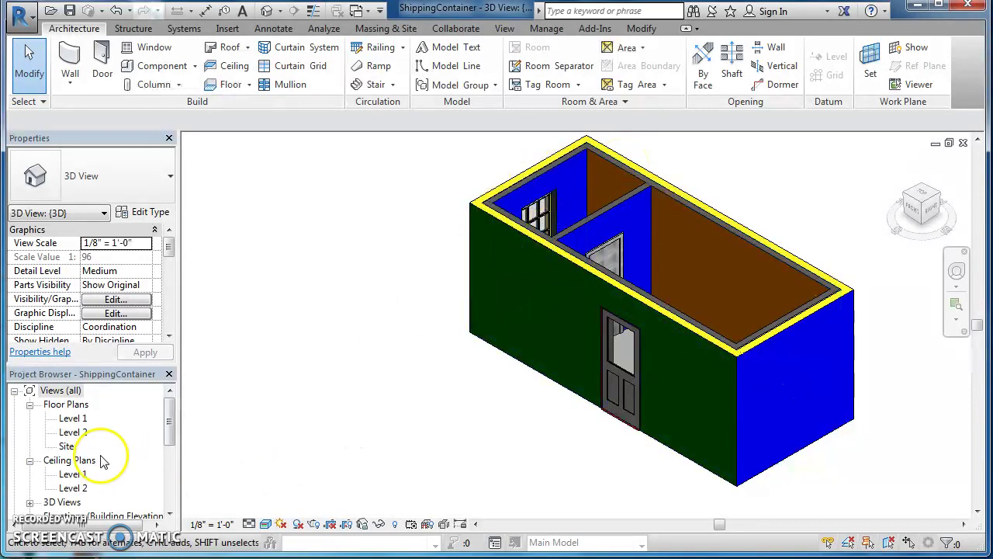
Open the Level 1 floor plan and frame the container's right end
{"action": "double_click", "coordinate": [71, 419]}
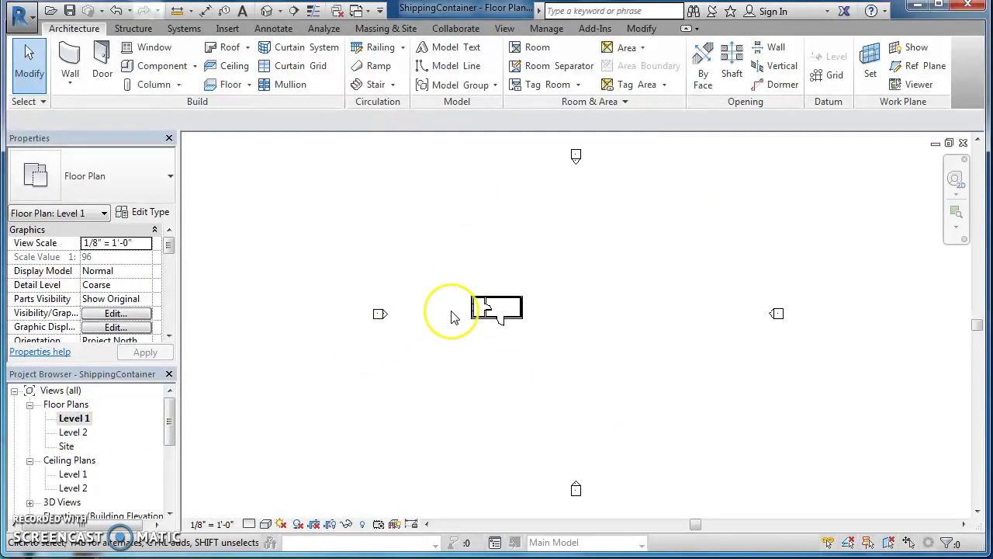
{"action": "scroll", "coordinate": [453, 316], "scroll_direction": "up", "scroll_amount": 6}
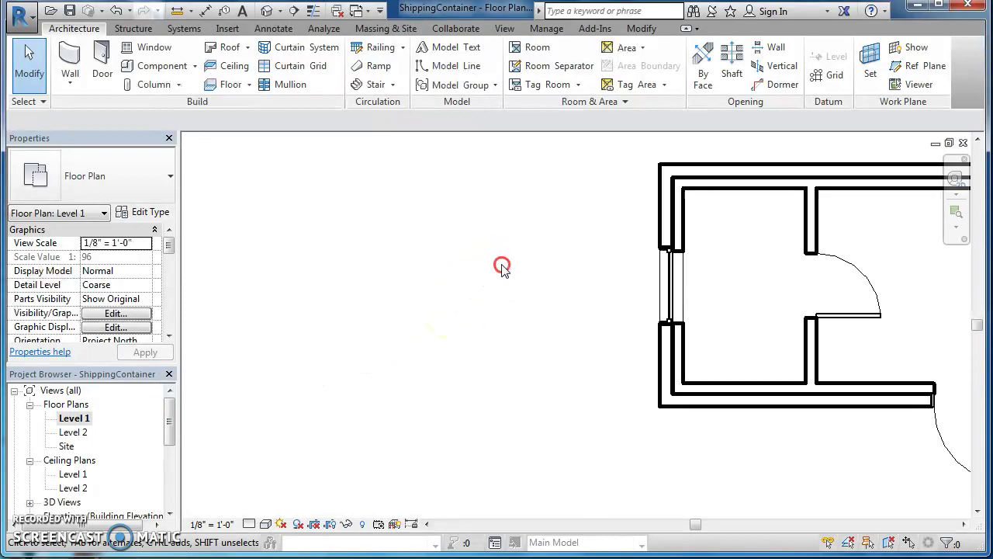
{"action": "middle_click_drag", "start_coordinate": [502, 267], "coordinate": [98, 357]}
{"action": "middle_click_drag", "start_coordinate": [484, 326], "coordinate": [452, 316]}
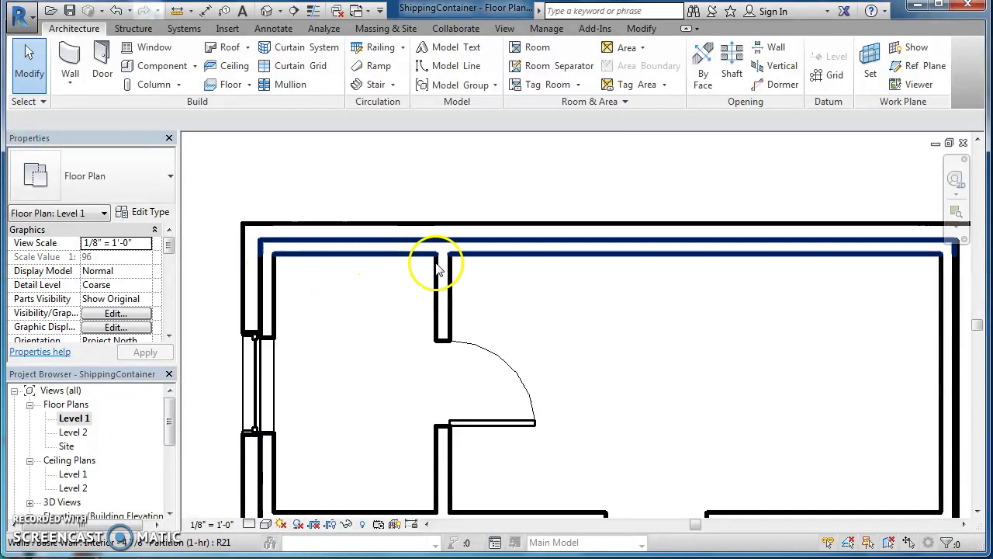
{"action": "middle_click_drag", "start_coordinate": [792, 365], "coordinate": [572, 320]}
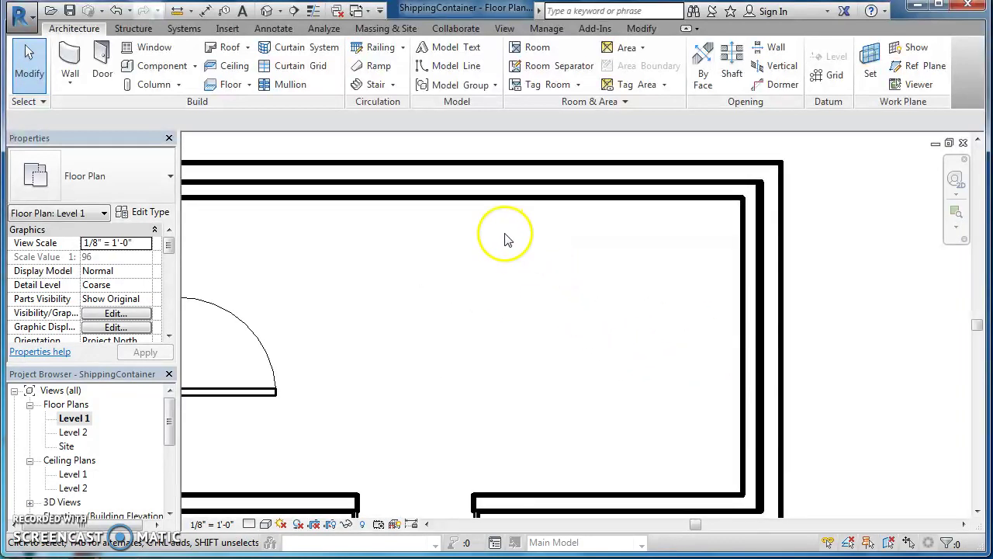
{"action": "left_click", "coordinate": [69, 62]}
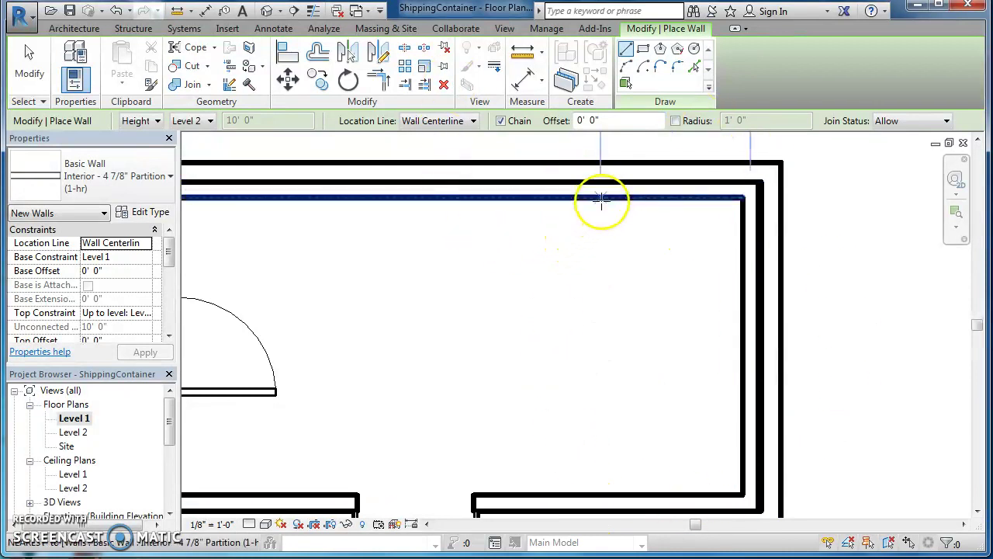
Draw a partition wall from the top inner wall to the bottom inner wall at the container's right end
{"action": "left_click", "coordinate": [575, 199]}
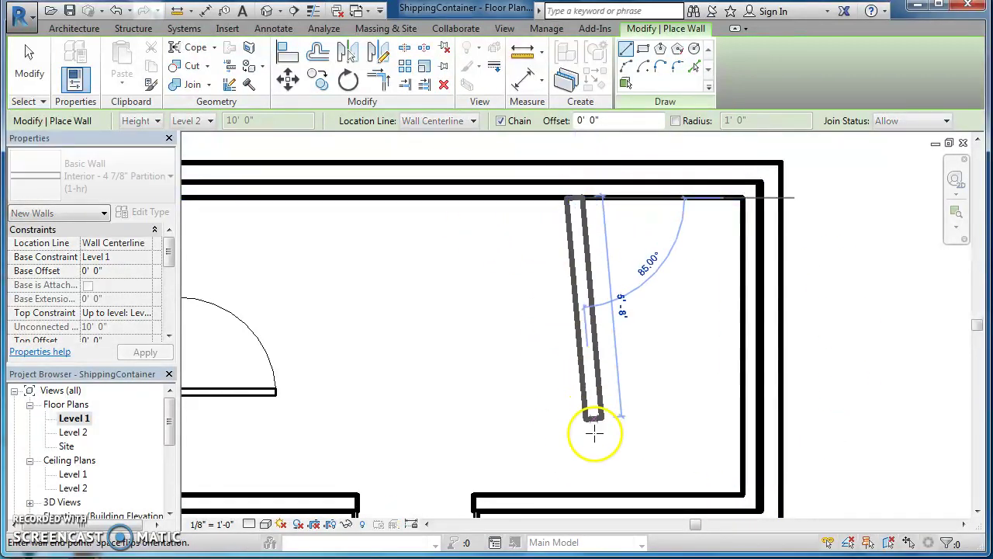
{"action": "left_click", "coordinate": [578, 495]}
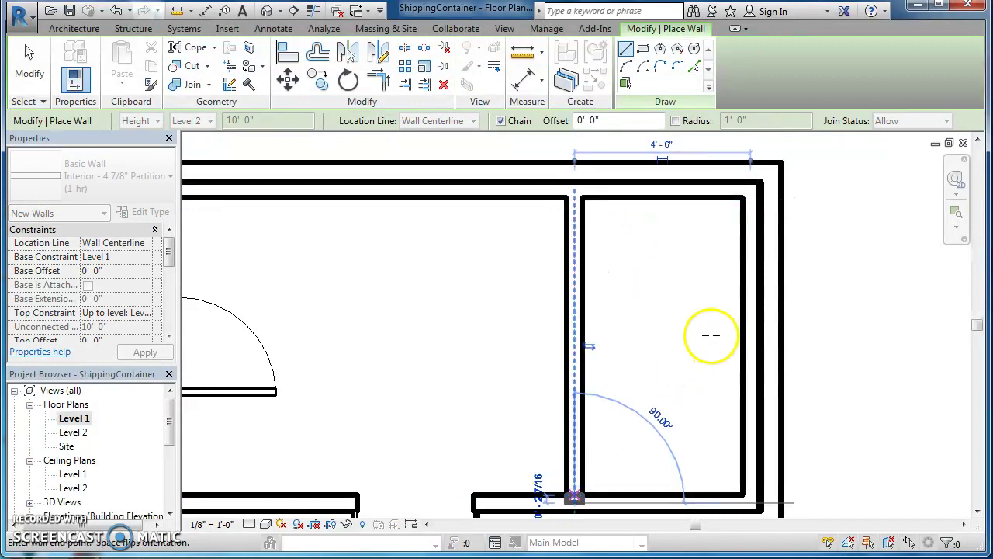
{"action": "right_click", "coordinate": [661, 309]}
{"action": "left_click", "coordinate": [685, 319]}
{"action": "right_click", "coordinate": [682, 316]}
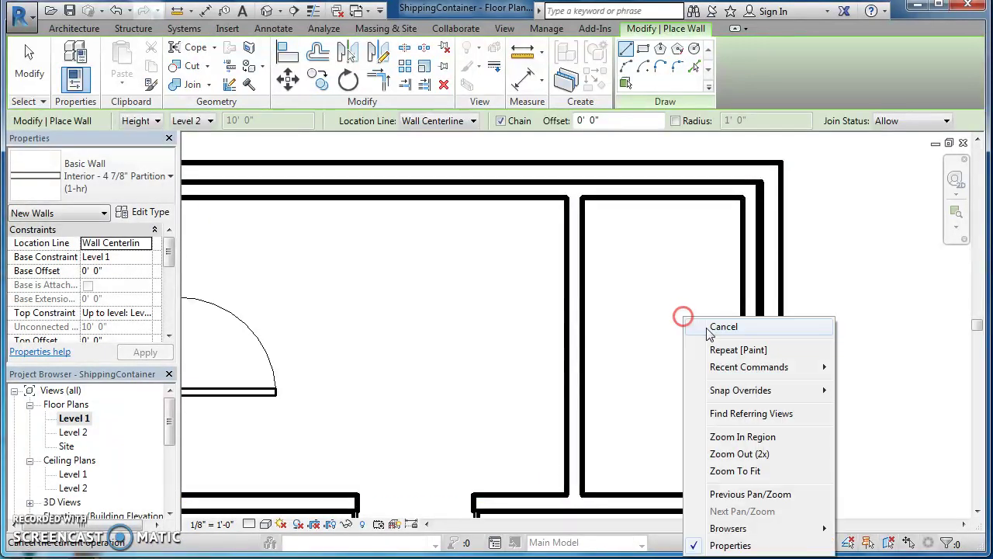
{"action": "left_click", "coordinate": [708, 329]}
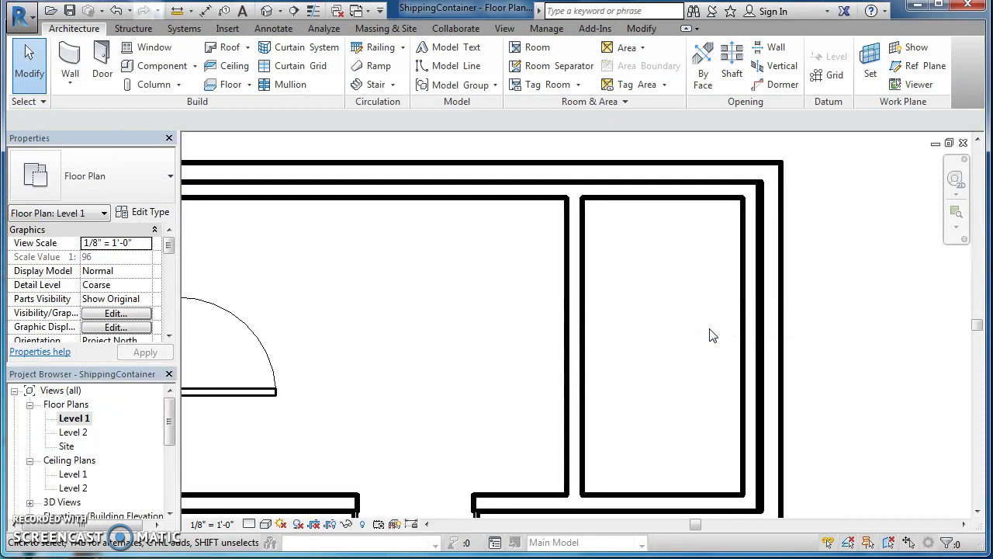
{"action": "scroll", "coordinate": [712, 335], "scroll_direction": "down", "scroll_amount": 2}
{"action": "scroll", "coordinate": [713, 335], "scroll_direction": "down", "scroll_amount": 2}
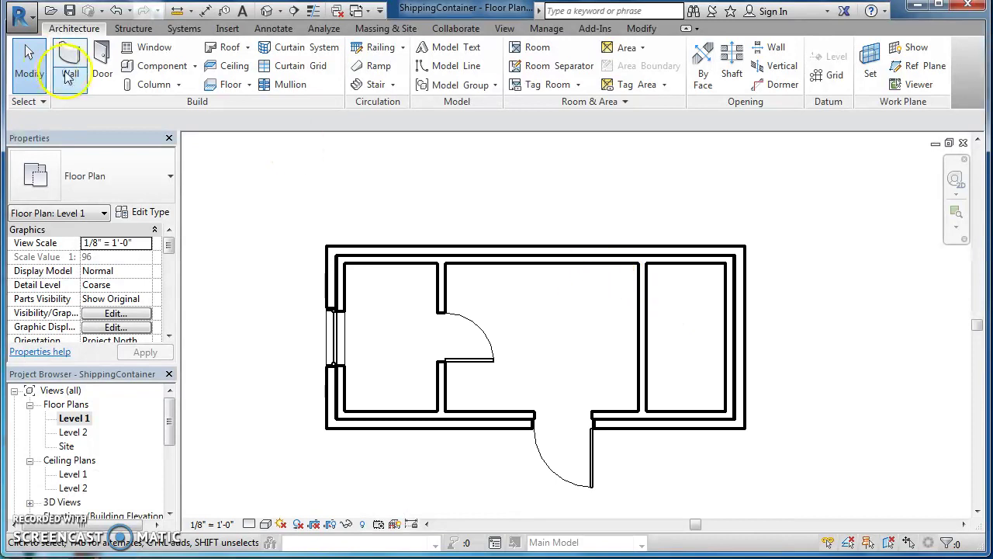
Place a Single-Flush 30" x 84" door in the right-hand room's interior wall
{"action": "left_click", "coordinate": [101, 59]}
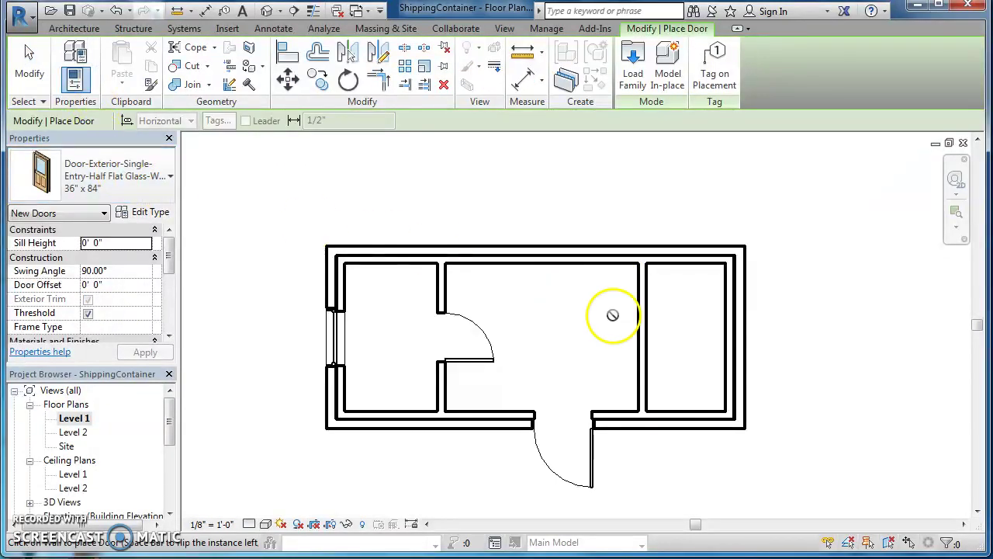
{"action": "left_click", "coordinate": [155, 179]}
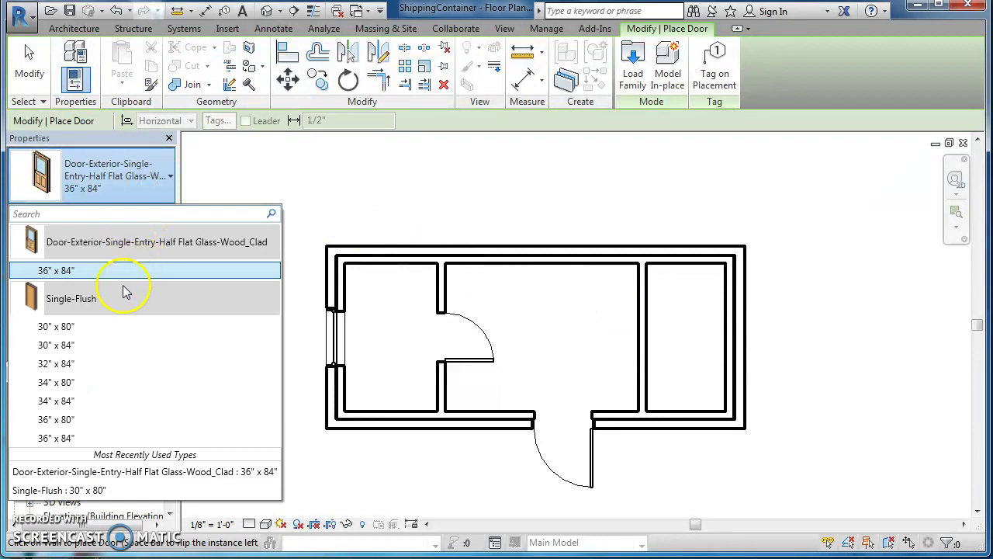
{"action": "left_click", "coordinate": [97, 345]}
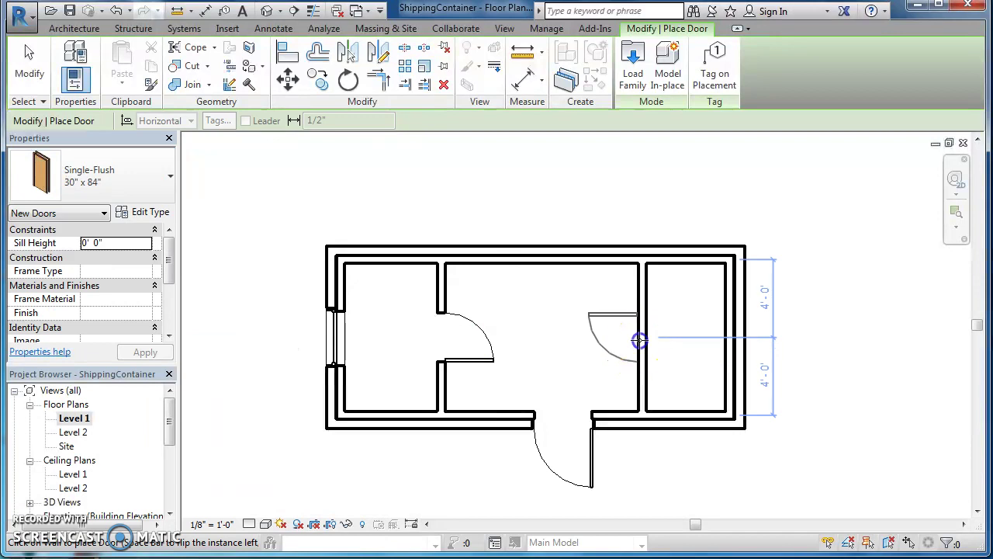
{"action": "left_click", "coordinate": [640, 340]}
{"action": "right_click", "coordinate": [519, 310]}
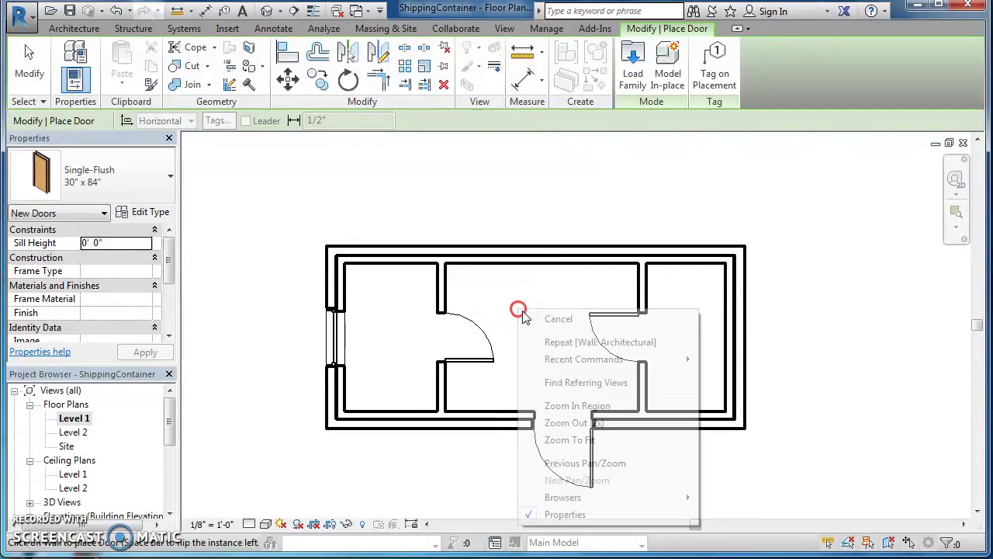
{"action": "left_click", "coordinate": [555, 318]}
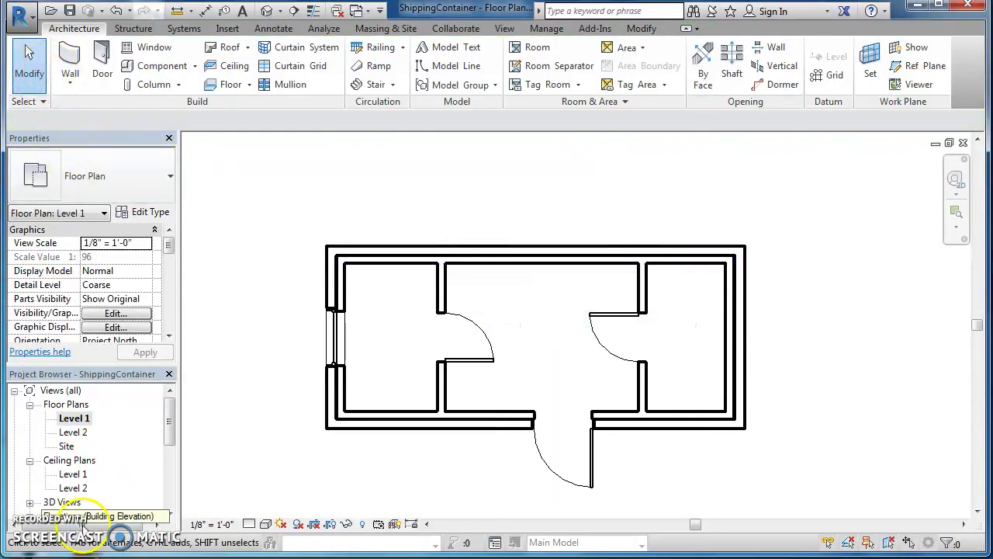
{"action": "key", "text": "alt+Tab"}
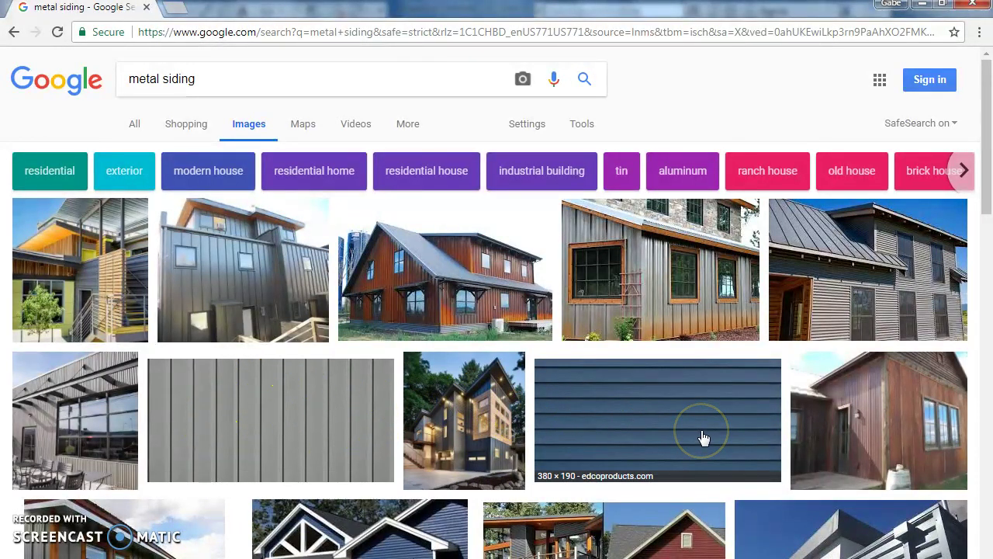
Save the plain grey vertical siding image as 'Metal Siding Container' in the Mr. V Revit folder
{"action": "left_click", "coordinate": [280, 434]}
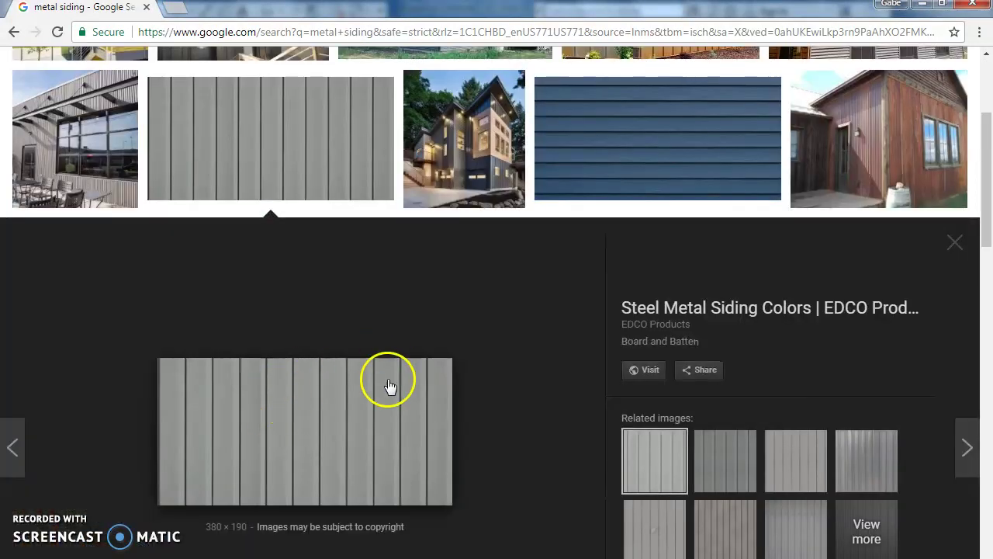
{"action": "right_click", "coordinate": [388, 409]}
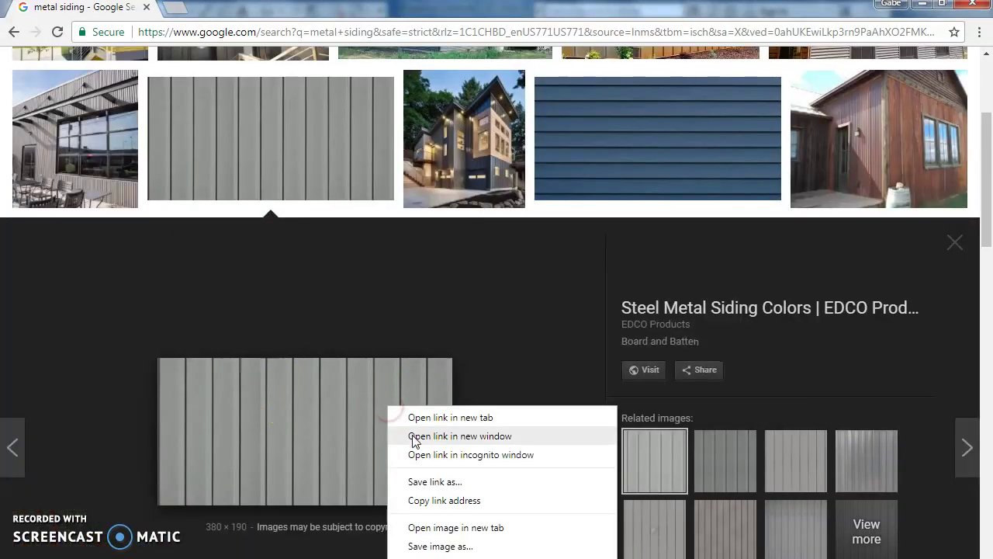
{"action": "left_click", "coordinate": [435, 543]}
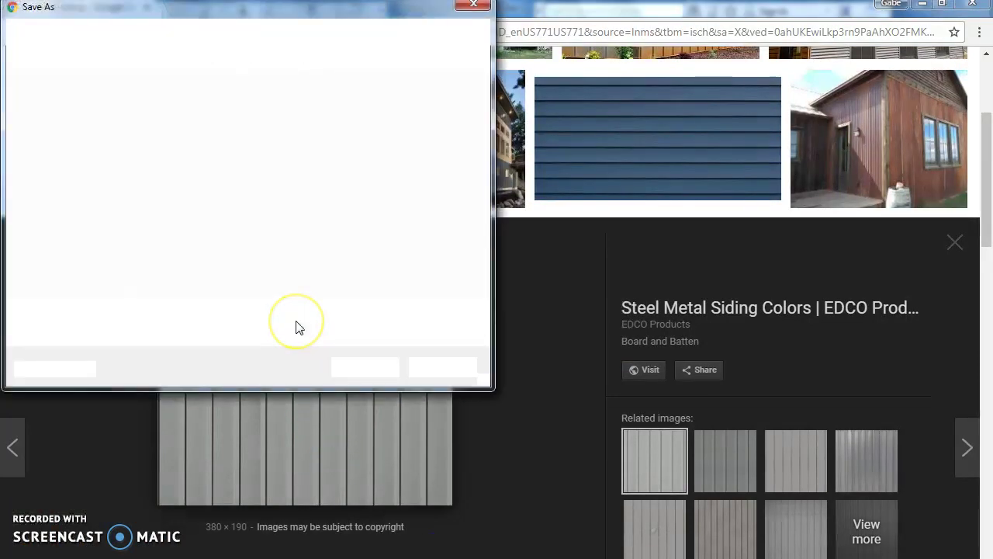
{"action": "type", "text": "Metal Siding Container"}
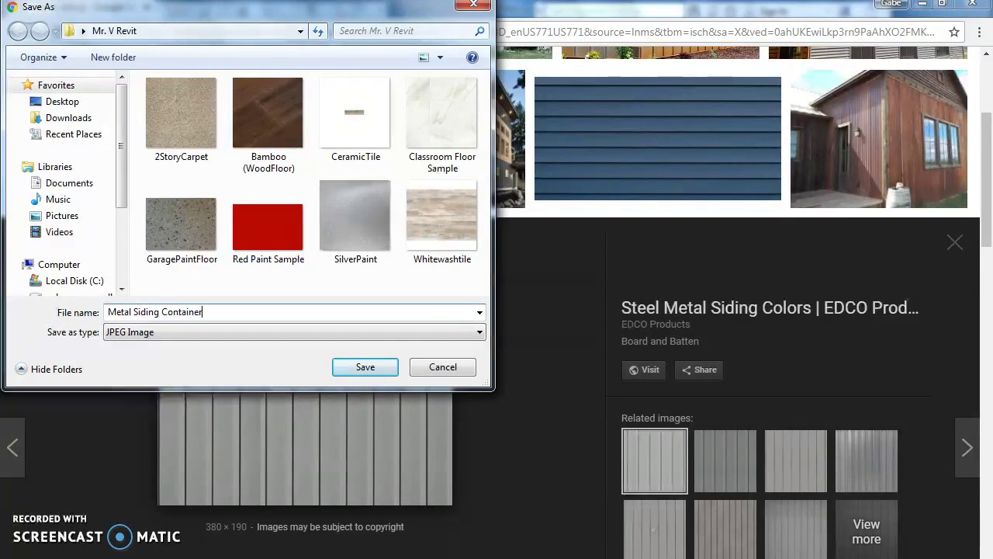
{"action": "left_click", "coordinate": [349, 368]}
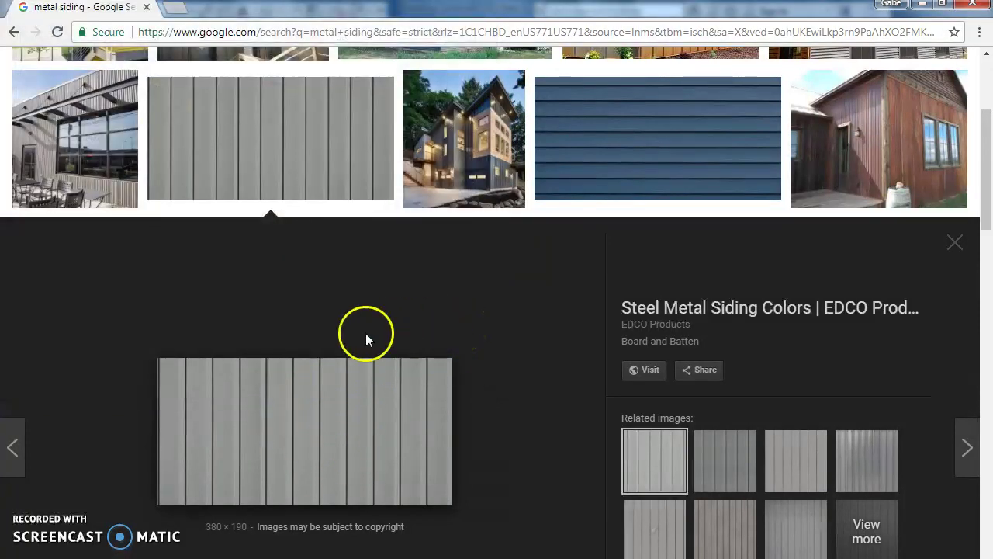
Open the Material Browser for the green exterior wall type's structure layer
{"action": "key", "text": "alt+Tab"}
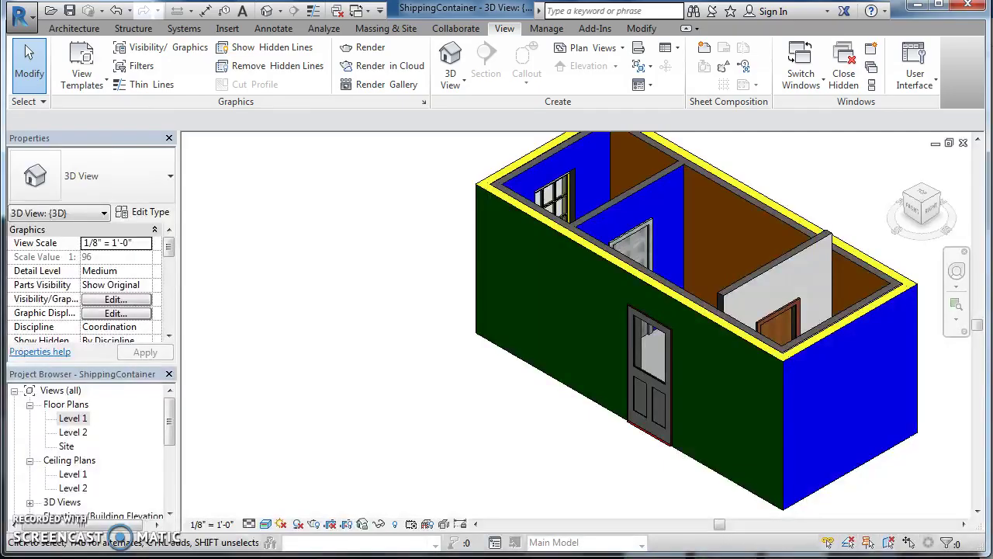
{"action": "left_click", "coordinate": [560, 235]}
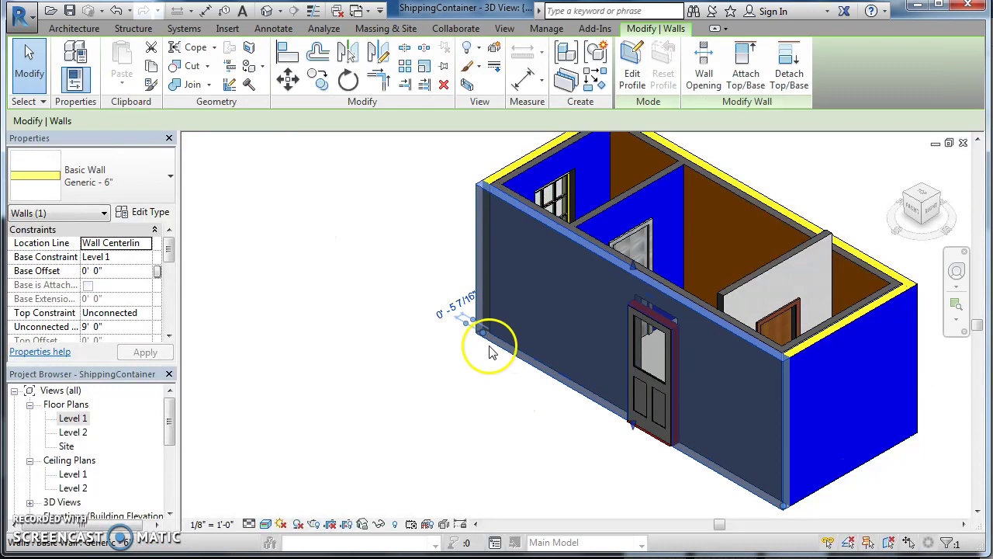
{"action": "left_click", "coordinate": [152, 217]}
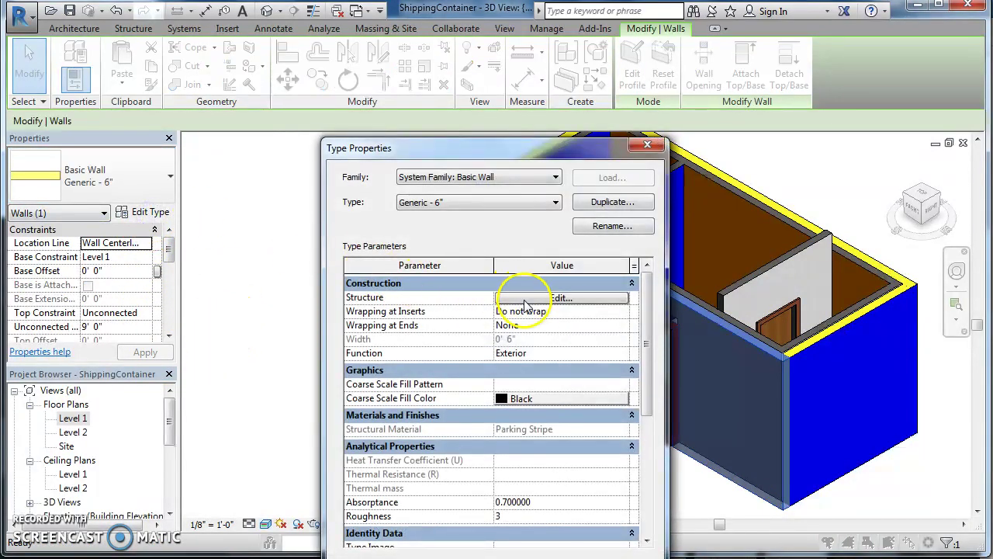
{"action": "left_click", "coordinate": [525, 305]}
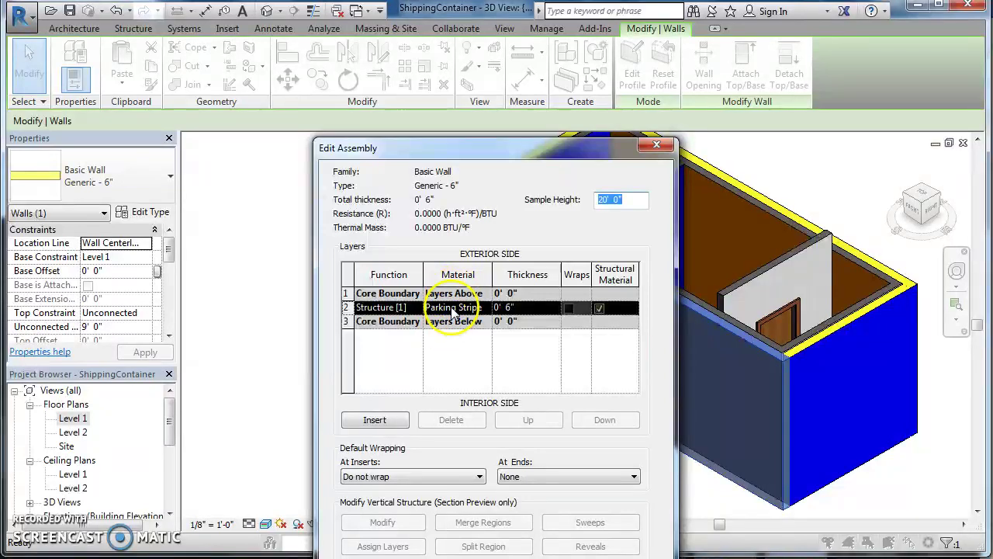
{"action": "left_click", "coordinate": [454, 308]}
{"action": "left_click", "coordinate": [486, 307]}
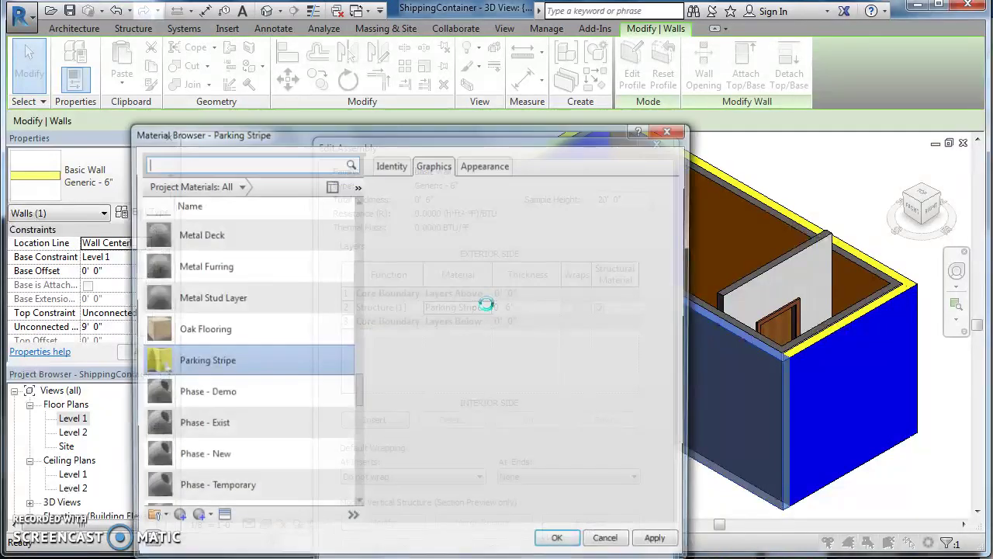
Create a new material and rename it Metal Siding
{"action": "left_click", "coordinate": [178, 519]}
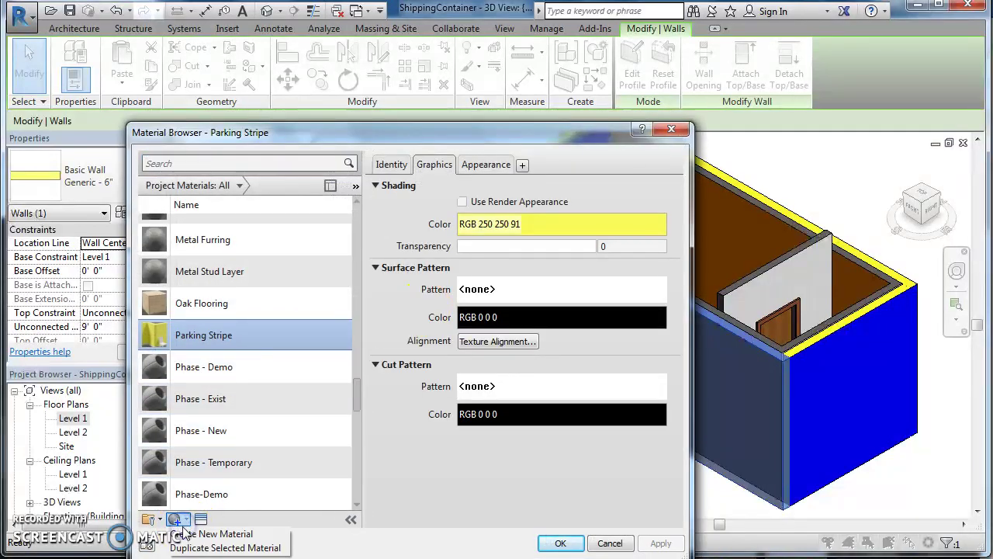
{"action": "left_click", "coordinate": [192, 536]}
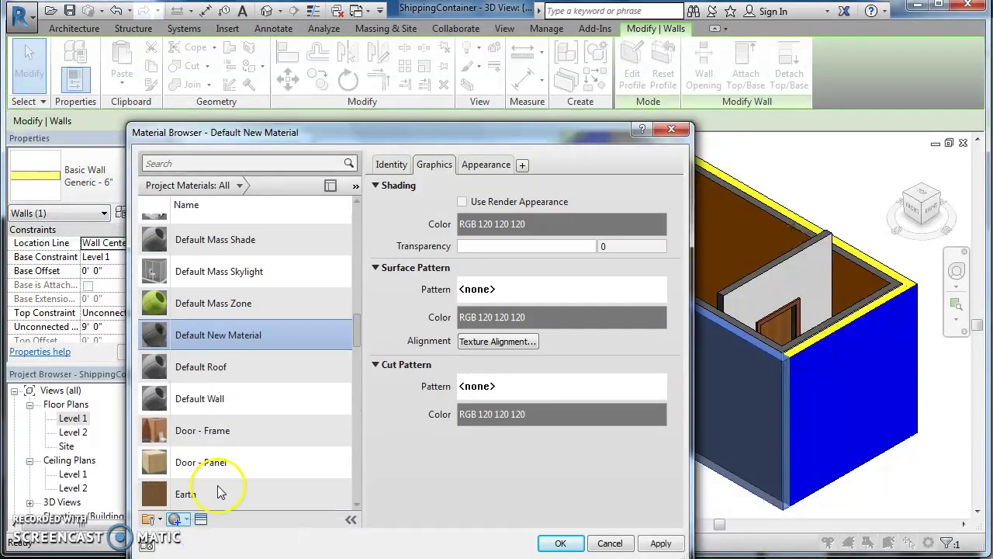
{"action": "right_click", "coordinate": [263, 338]}
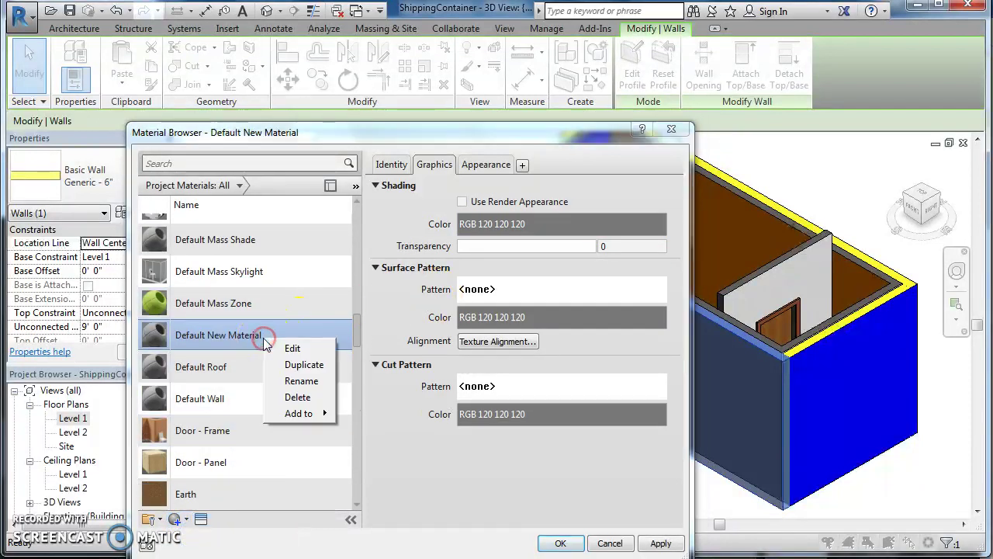
{"action": "left_click", "coordinate": [292, 383]}
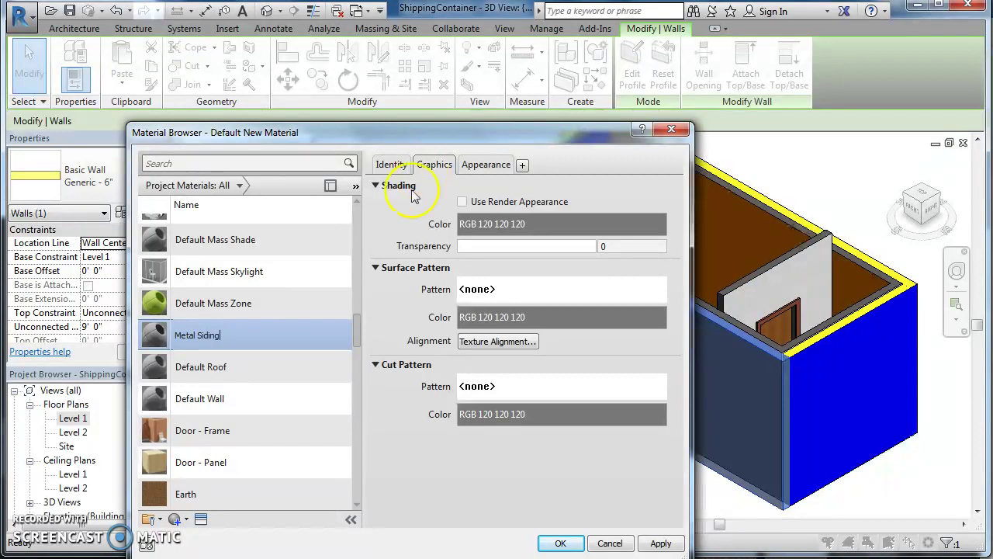
Enable Use Render Appearance and set the appearance image to Metal Siding Container.jpg
{"action": "left_click", "coordinate": [467, 203]}
{"action": "left_click", "coordinate": [486, 164]}
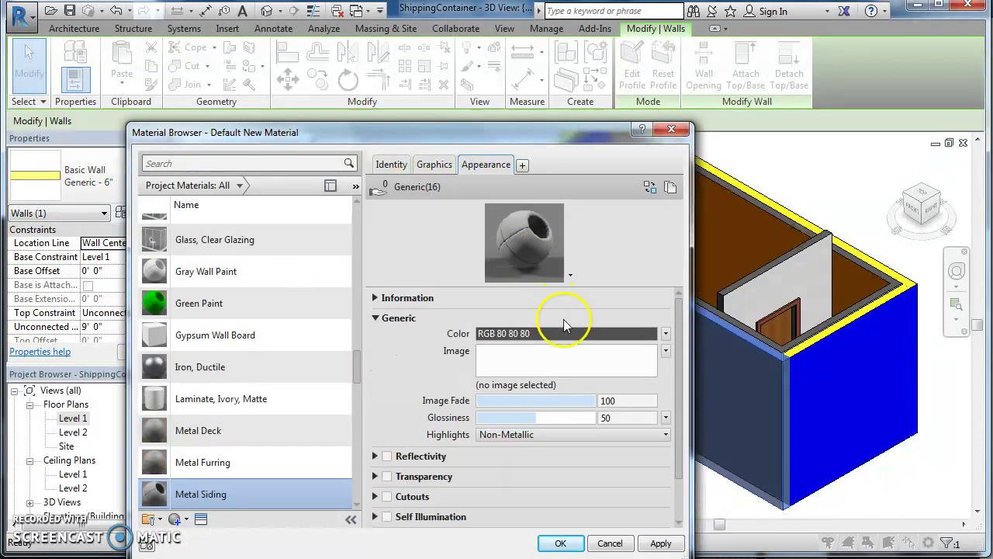
{"action": "left_click", "coordinate": [564, 355]}
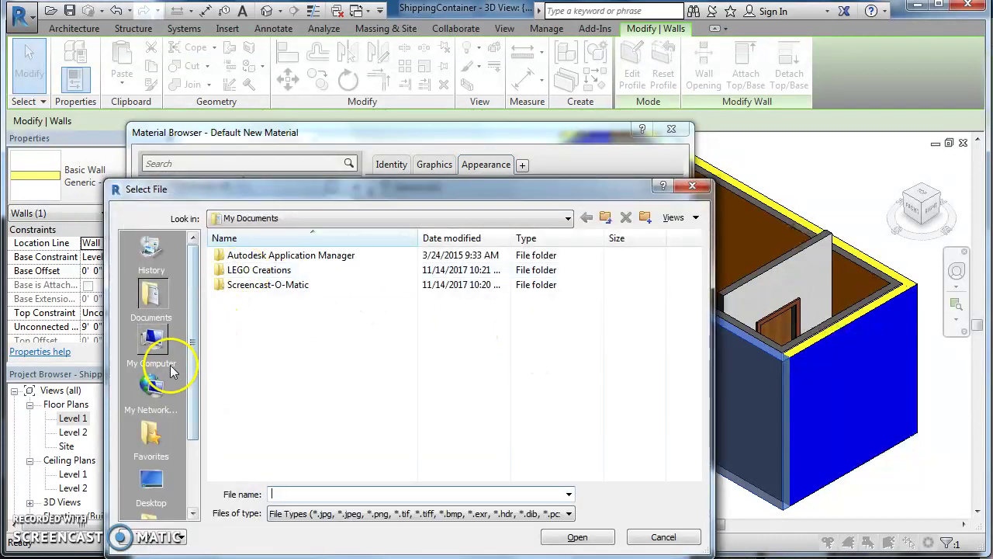
{"action": "left_click", "coordinate": [151, 481]}
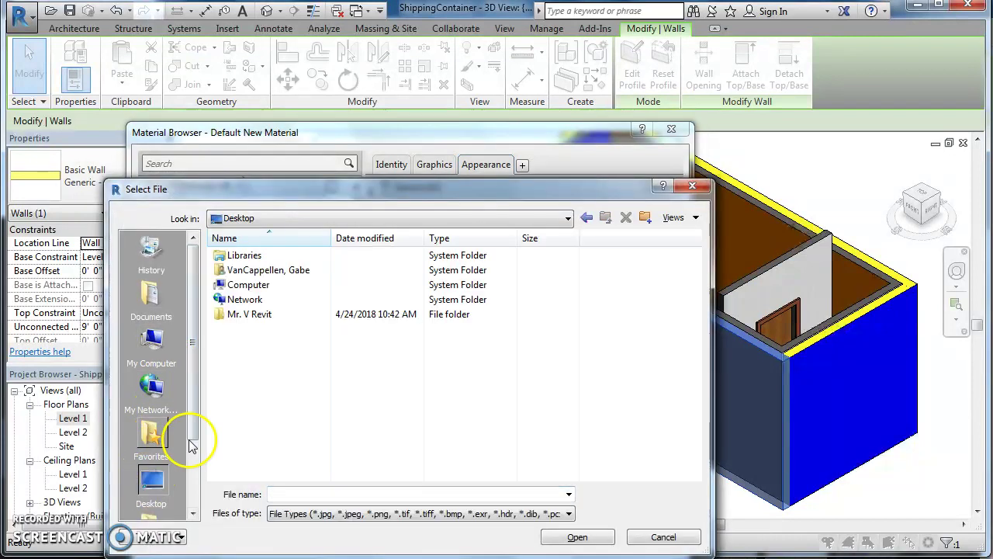
{"action": "double_click", "coordinate": [241, 314]}
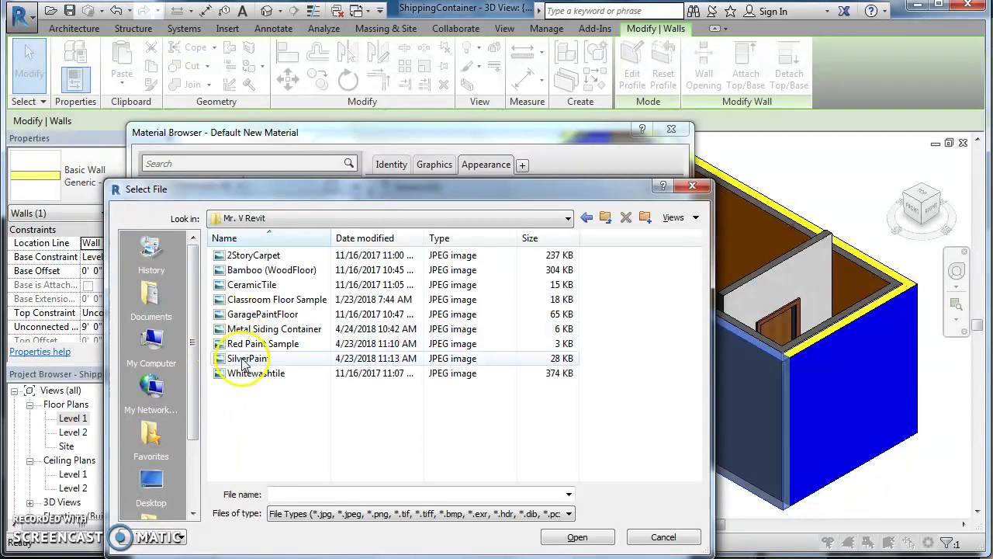
{"action": "left_click", "coordinate": [264, 329]}
{"action": "left_click", "coordinate": [578, 538]}
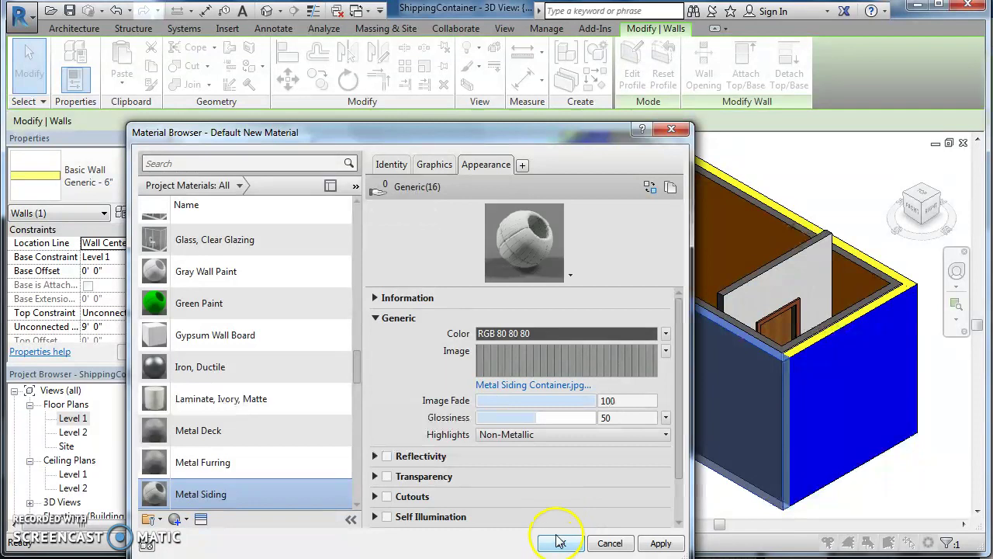
Assign Metal Siding to the wall's structure layer and close the wall type dialogs
{"action": "left_click", "coordinate": [558, 541]}
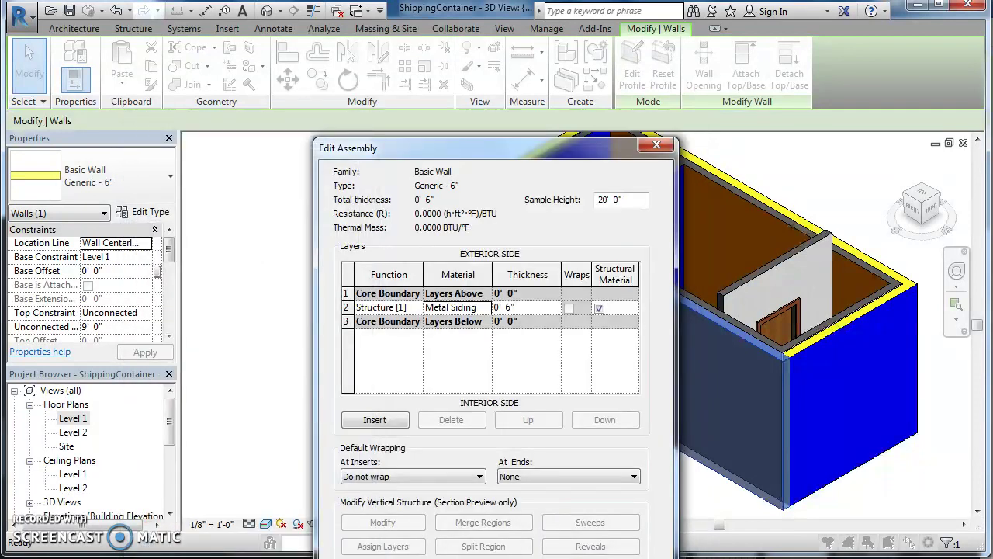
{"action": "key", "text": "Return"}
{"action": "key", "text": "Return"}
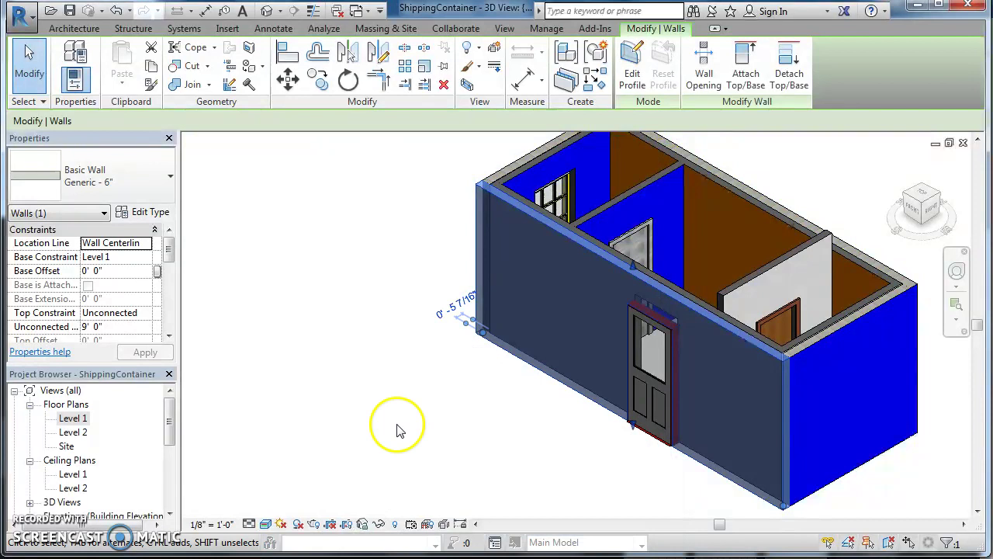
{"action": "left_click", "coordinate": [379, 371]}
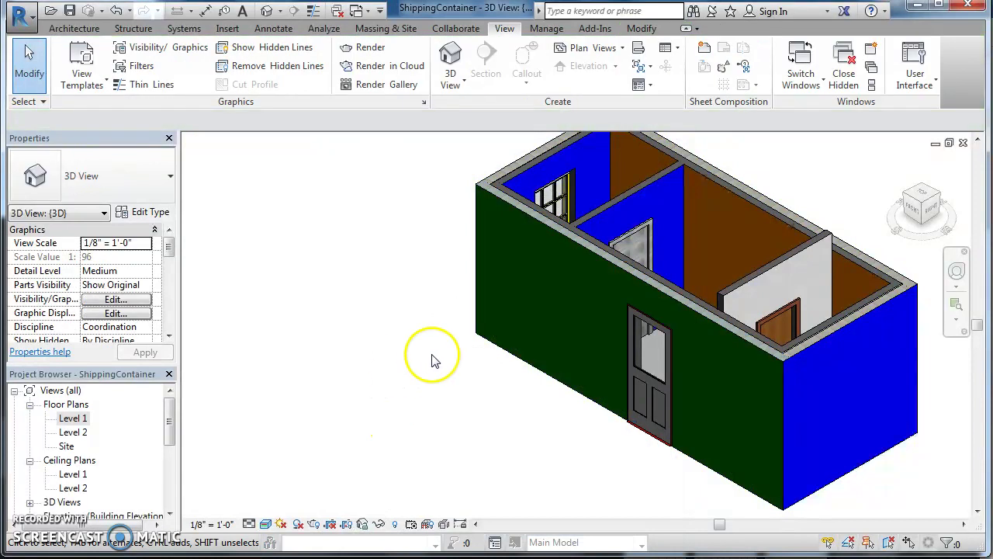
Inspect the green front wall, deselect it, and switch to the Manage ribbon
{"action": "left_click", "coordinate": [743, 345]}
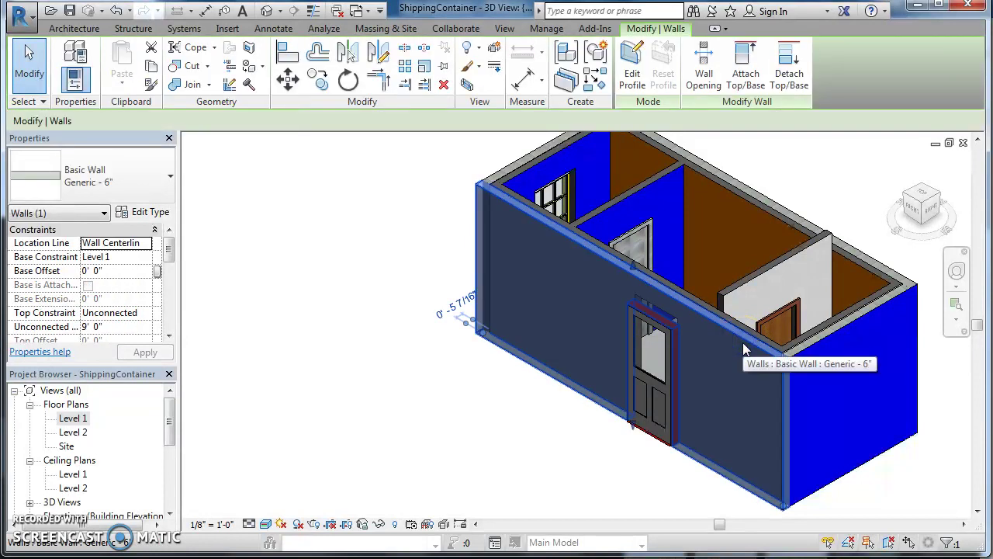
{"action": "left_click", "coordinate": [446, 402]}
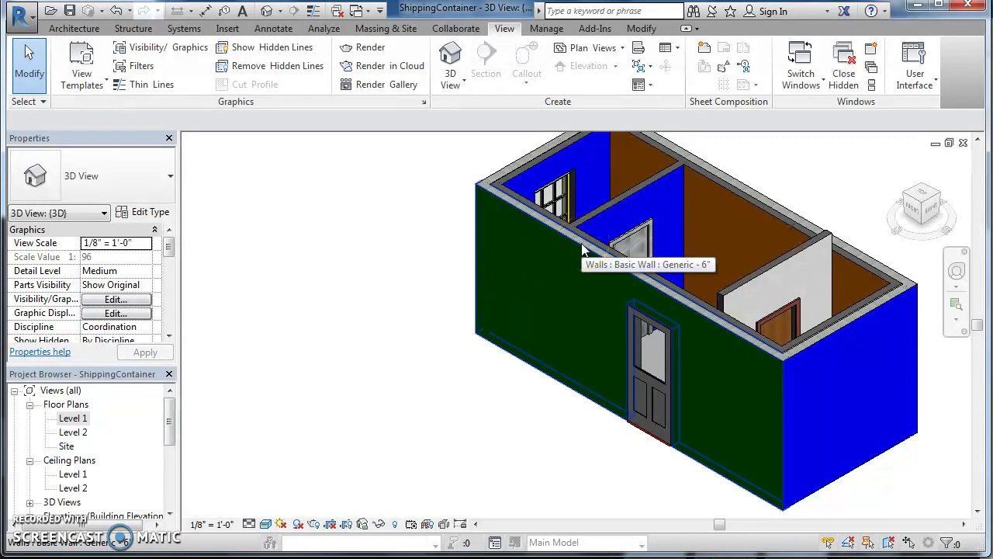
{"action": "left_click", "coordinate": [546, 28]}
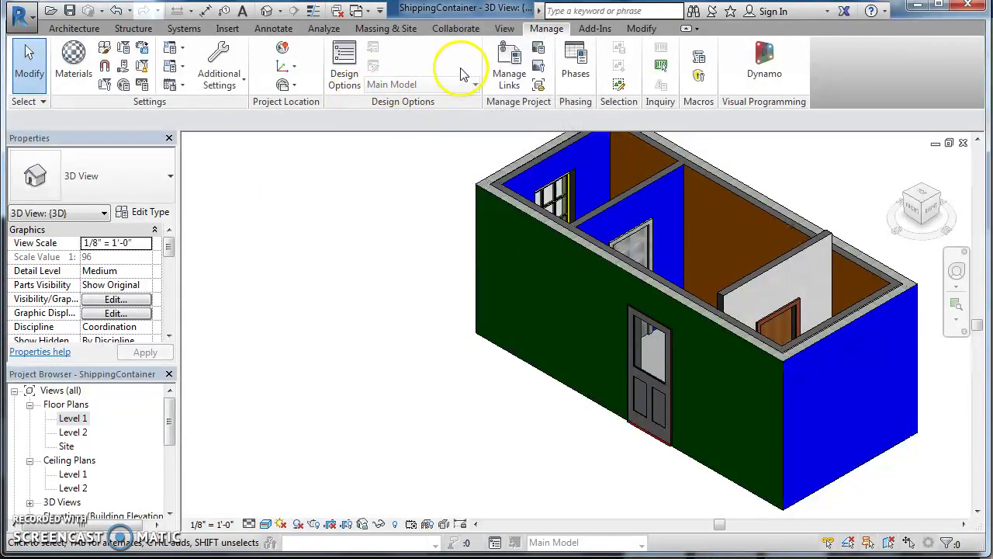
Set the Metal Siding appearance colour to teal RGB 5 154 154 and apply it
{"action": "left_click", "coordinate": [74, 62]}
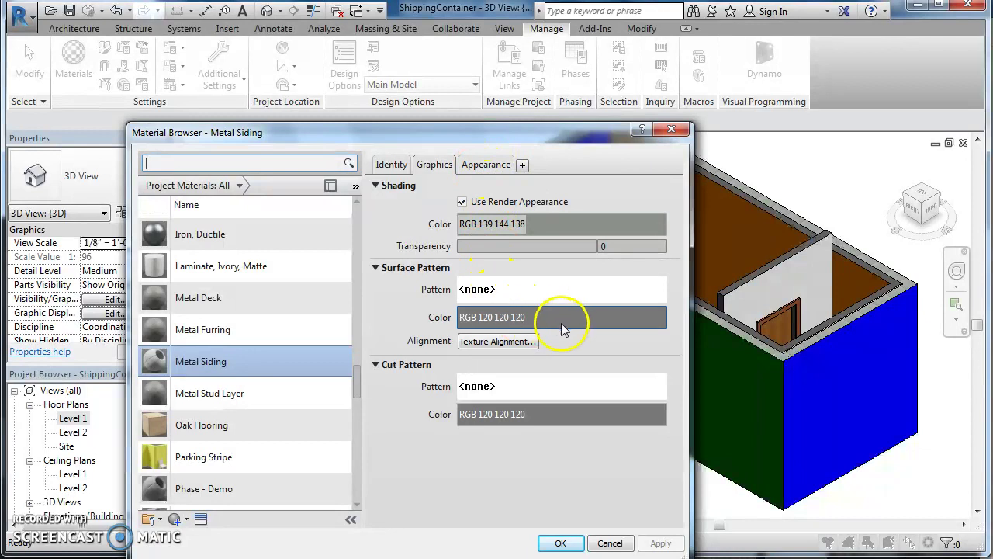
{"action": "left_click", "coordinate": [484, 163]}
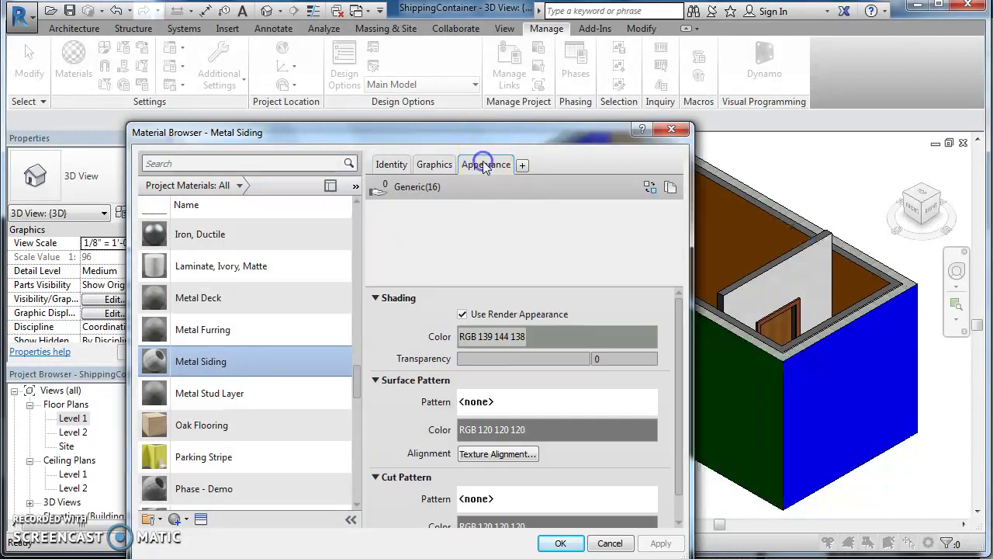
{"action": "left_click", "coordinate": [578, 333]}
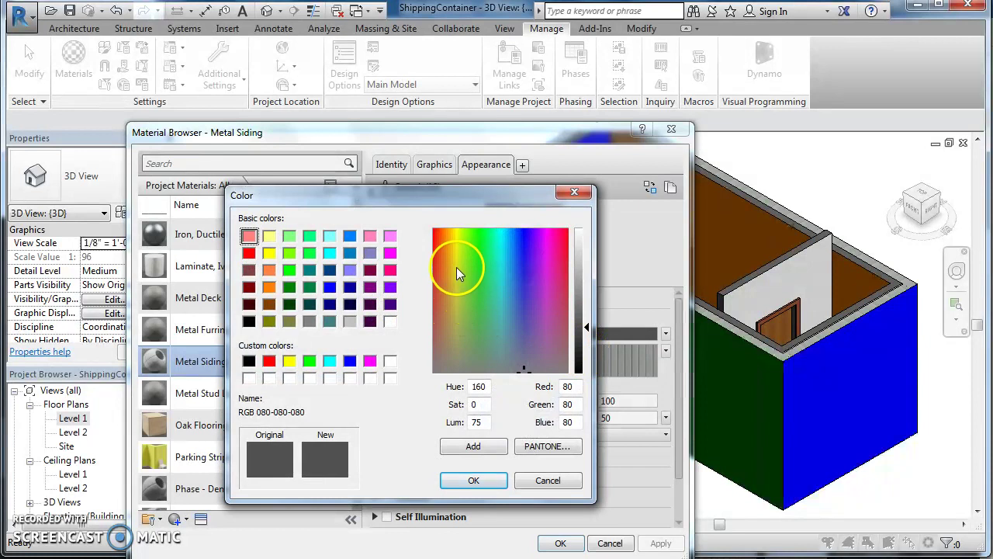
{"action": "left_click", "coordinate": [502, 262]}
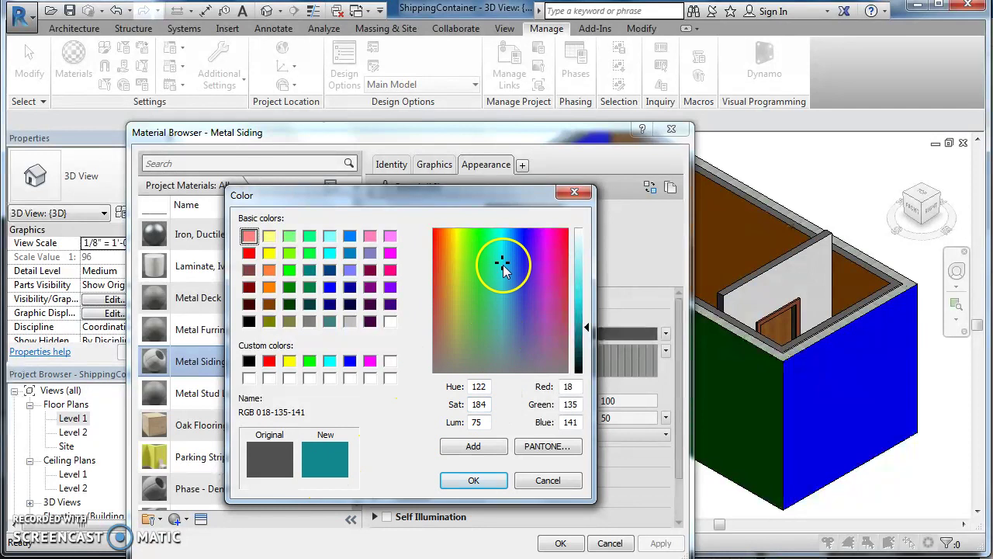
{"action": "left_click_drag", "start_coordinate": [500, 332], "coordinate": [501, 237]}
{"action": "left_click", "coordinate": [477, 405]}
{"action": "left_click", "coordinate": [473, 480]}
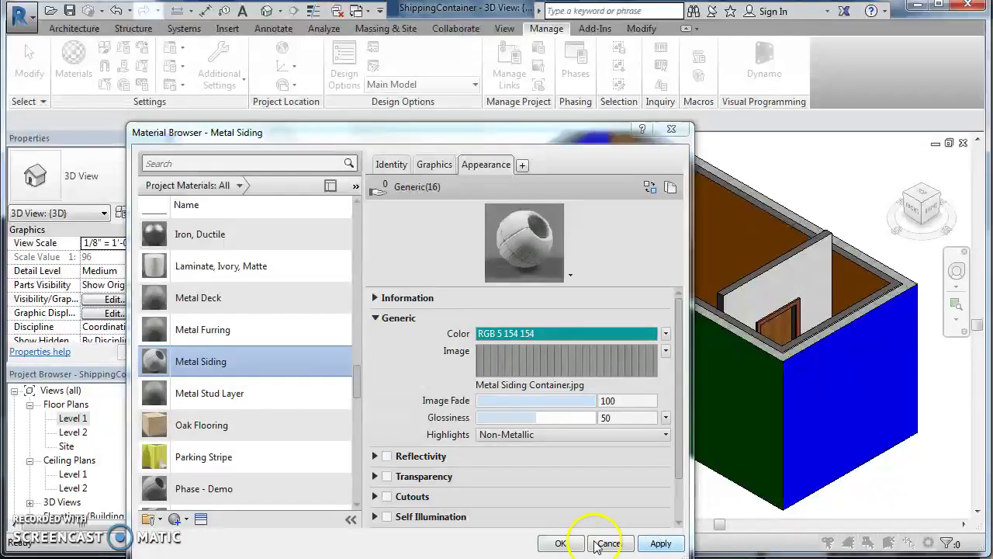
{"action": "left_click", "coordinate": [560, 543]}
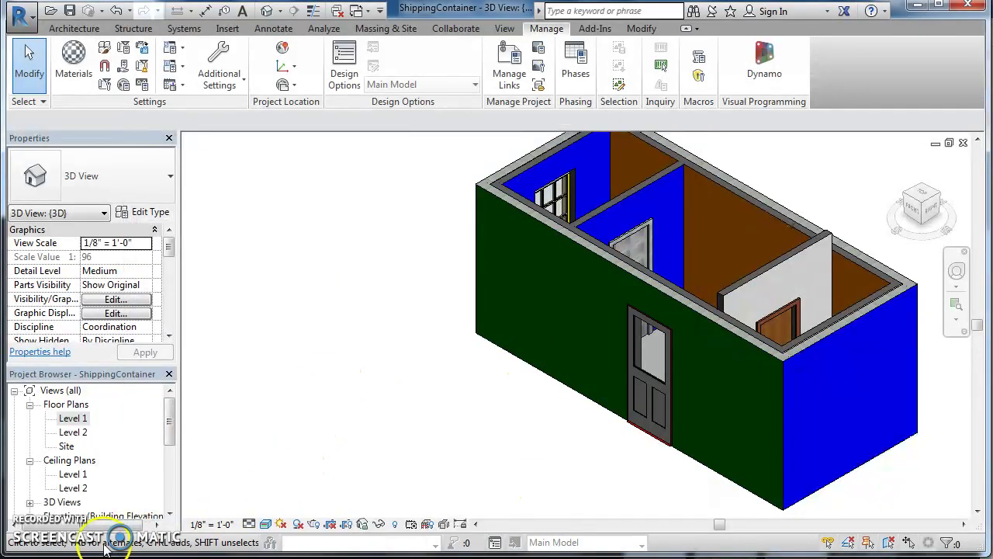
Orbit and pan the container to view it from the back left, showing the brown wall
{"action": "middle_click_drag", "start_coordinate": [465, 465], "coordinate": [259, 457], "text": "shift"}
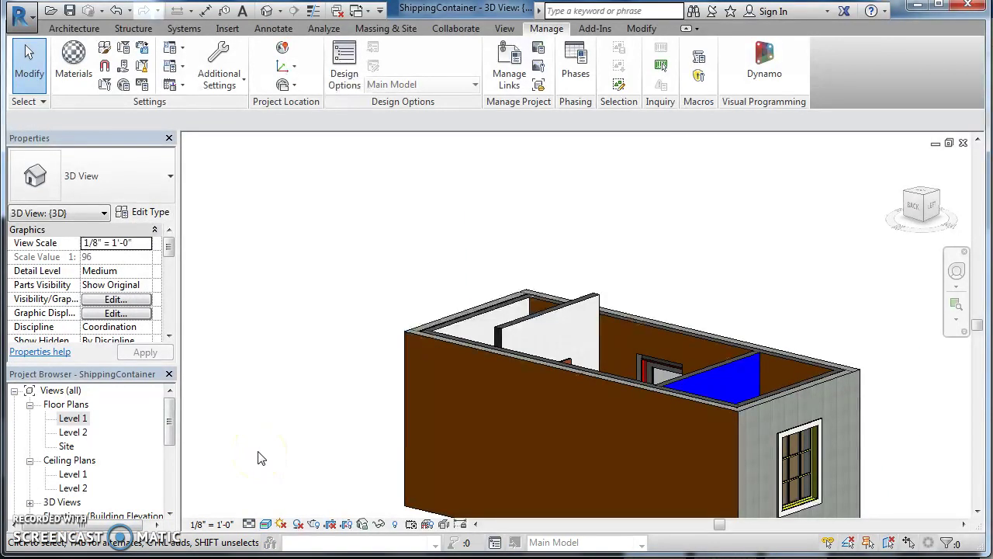
{"action": "scroll", "coordinate": [349, 413], "scroll_direction": "up", "scroll_amount": 2}
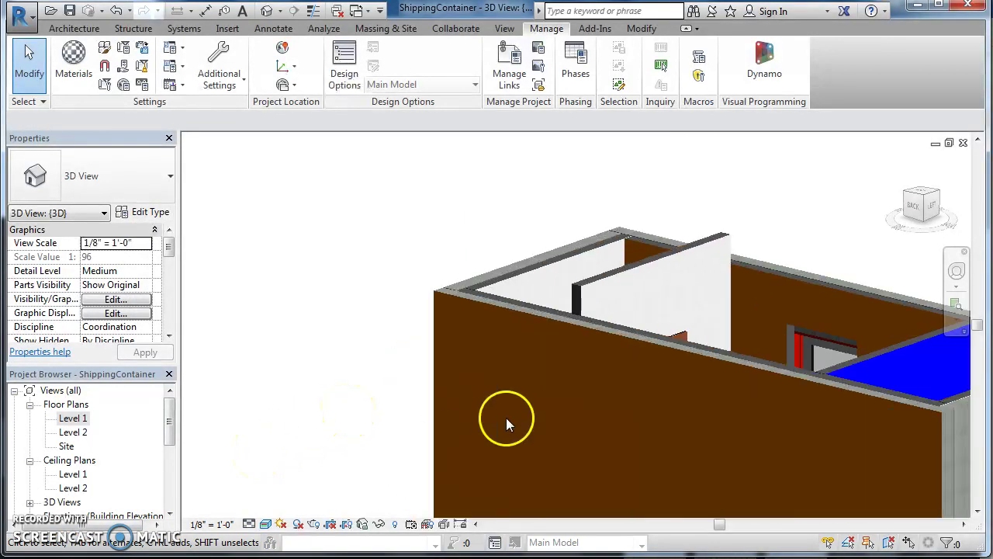
{"action": "scroll", "coordinate": [832, 415], "scroll_direction": "down", "scroll_amount": 5}
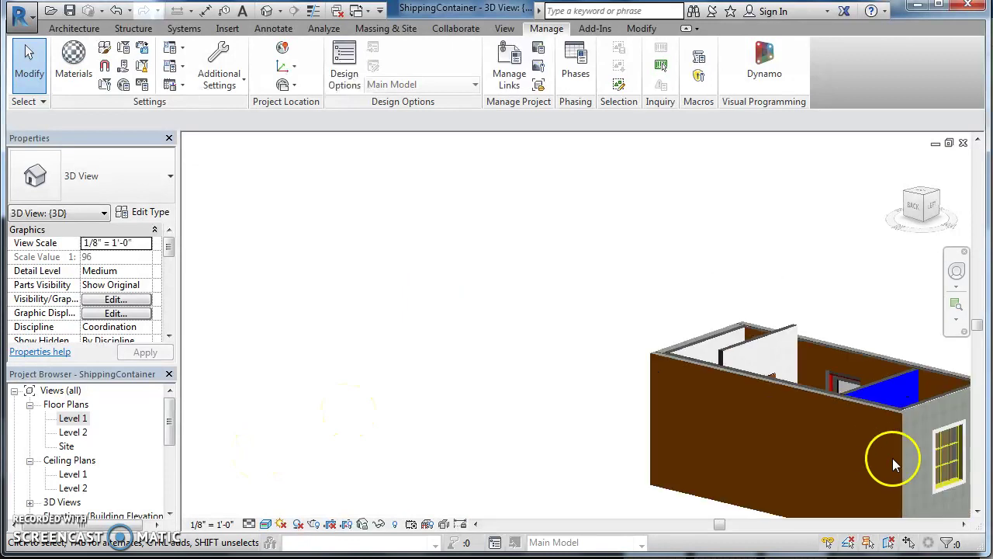
{"action": "middle_click_drag", "start_coordinate": [893, 458], "coordinate": [388, 334]}
{"action": "scroll", "coordinate": [506, 348], "scroll_direction": "up", "scroll_amount": 5}
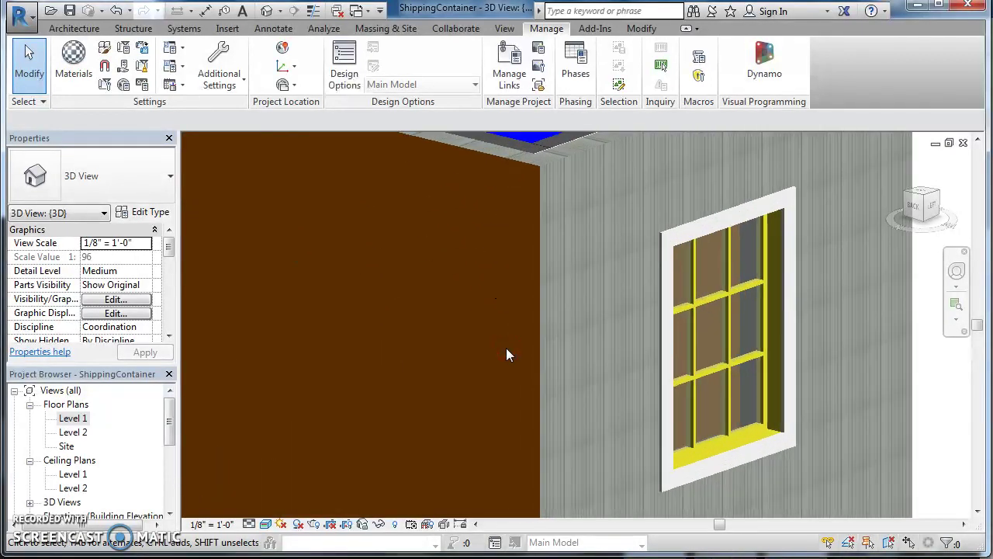
{"action": "left_click", "coordinate": [580, 276]}
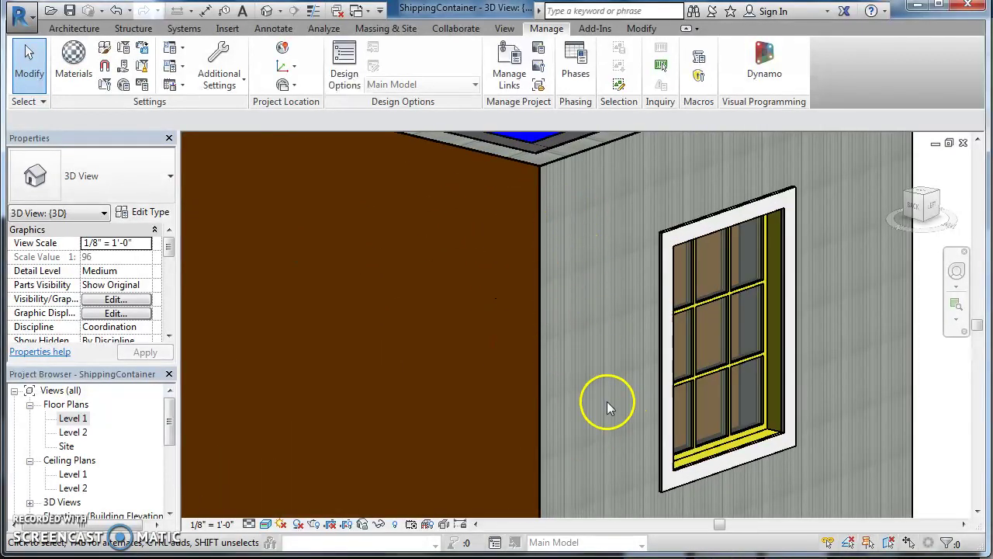
{"action": "middle_click_drag", "start_coordinate": [567, 290], "coordinate": [750, 309], "text": "shift"}
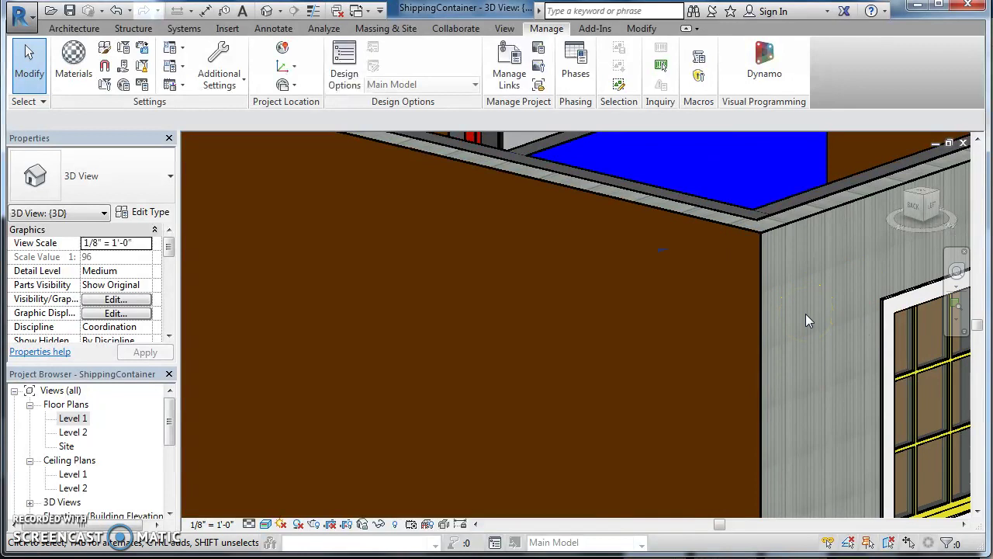
Zoom in on the grey vertical siding around the end-wall window, then open the Visual Style list
{"action": "left_click", "coordinate": [804, 292]}
{"action": "scroll", "coordinate": [799, 279], "scroll_direction": "down", "scroll_amount": 5}
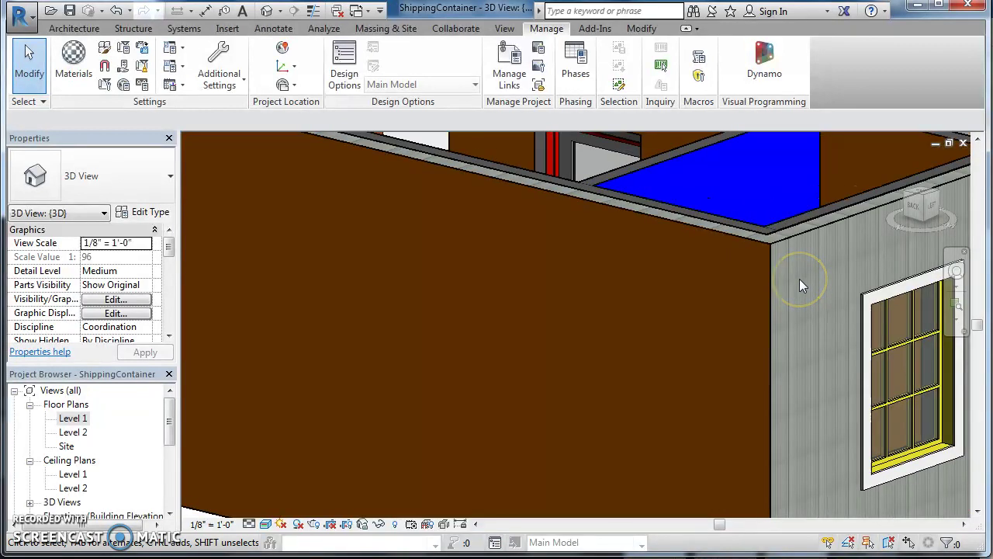
{"action": "scroll", "coordinate": [799, 279], "scroll_direction": "down", "scroll_amount": 2}
{"action": "left_click", "coordinate": [809, 278]}
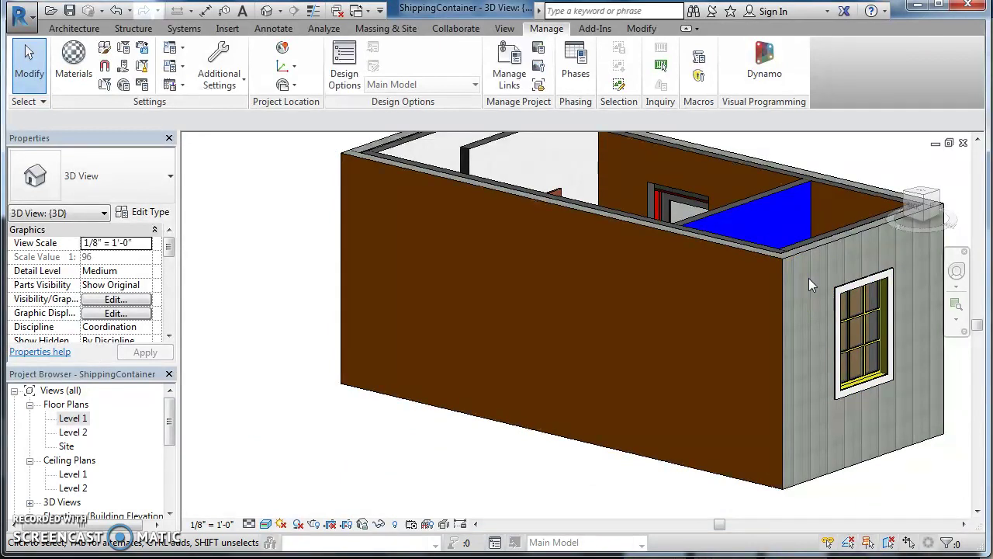
{"action": "left_click", "coordinate": [588, 287]}
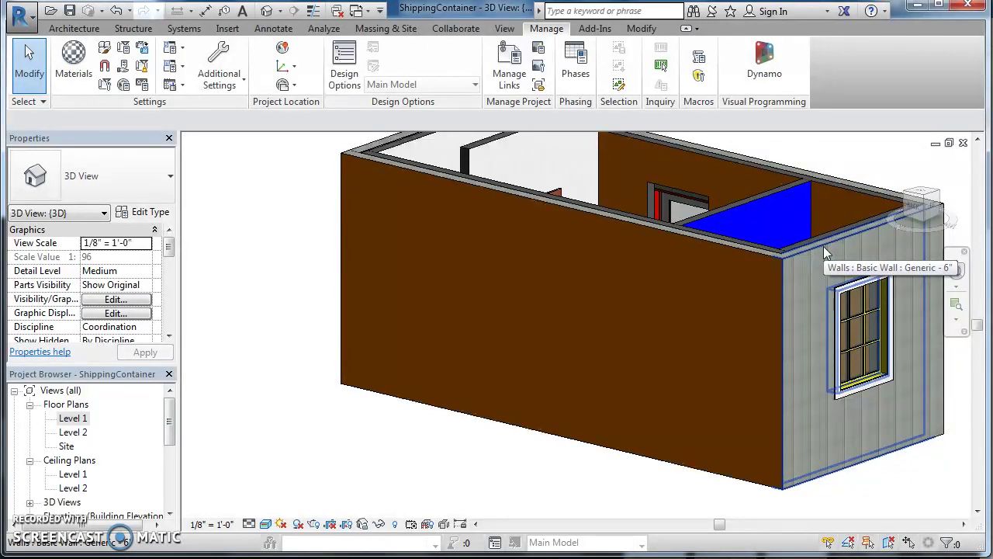
{"action": "scroll", "coordinate": [420, 176], "scroll_direction": "up", "scroll_amount": 2}
{"action": "scroll", "coordinate": [454, 167], "scroll_direction": "down", "scroll_amount": 3}
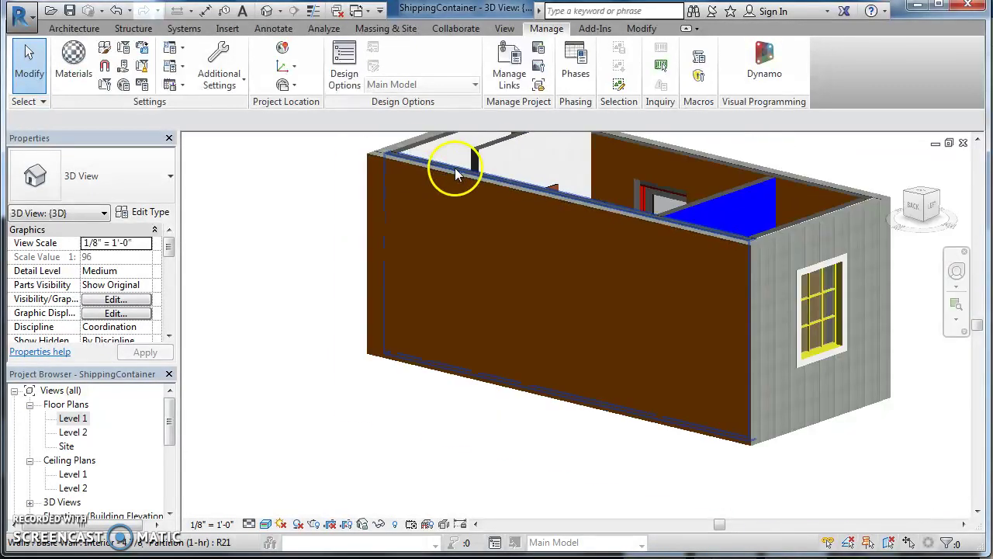
{"action": "left_click", "coordinate": [266, 524]}
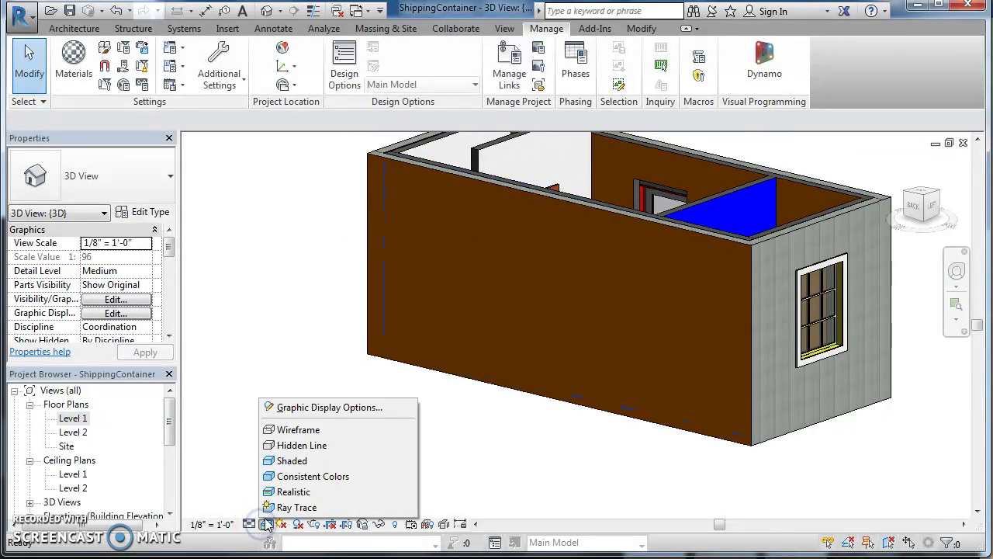
Switch the 3D view to Hidden Line, reset it to home, and open the Level 1 plan
{"action": "left_click", "coordinate": [296, 446]}
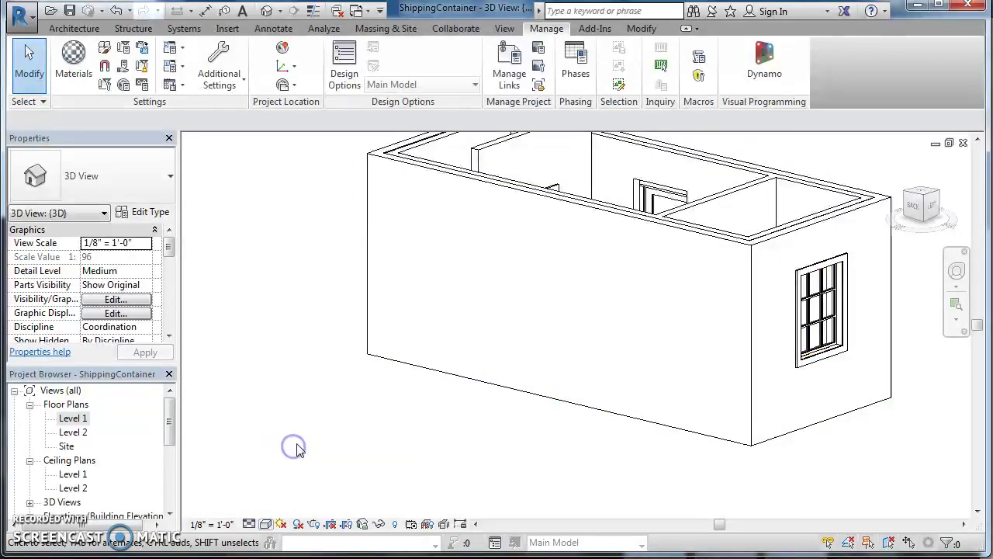
{"action": "left_click", "coordinate": [899, 165]}
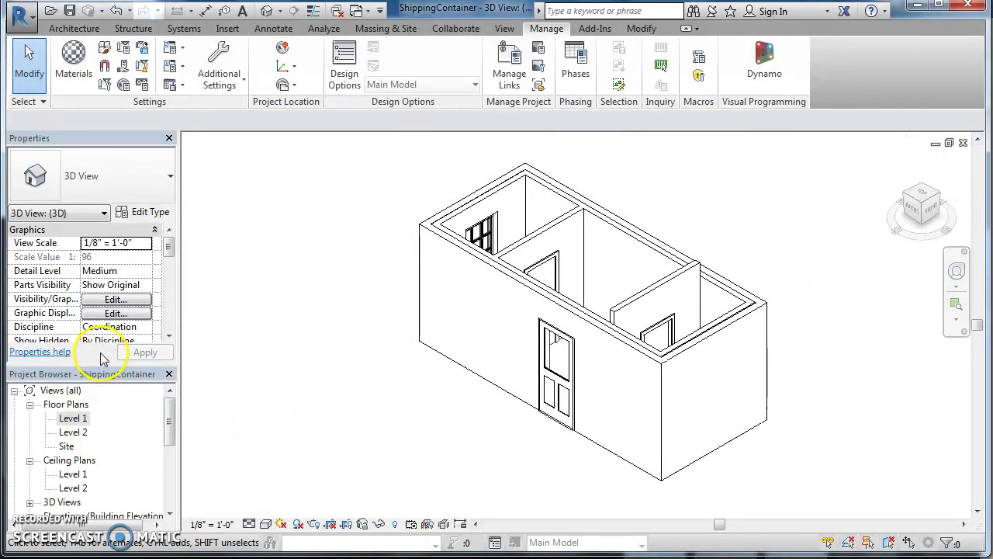
{"action": "double_click", "coordinate": [73, 419]}
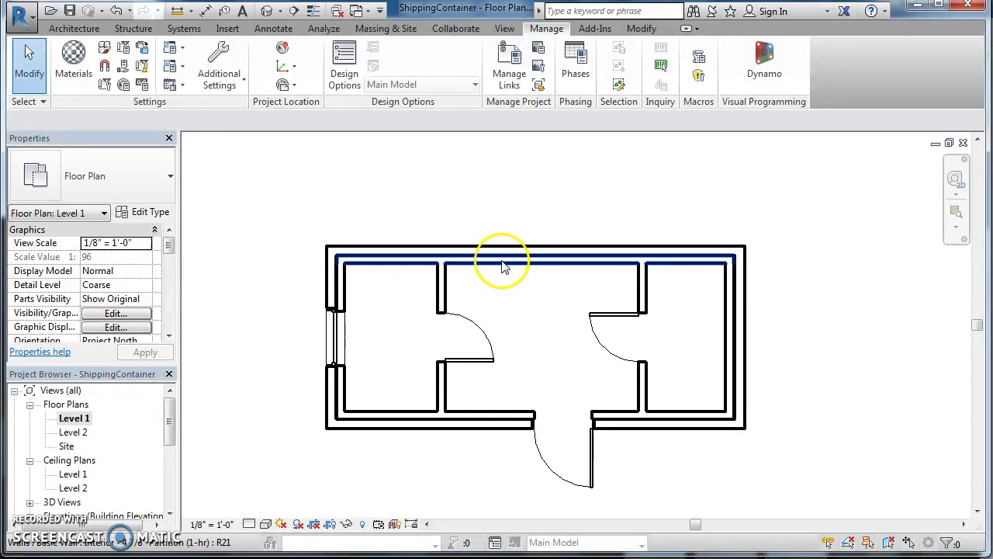
{"action": "scroll", "coordinate": [631, 344], "scroll_direction": "up", "scroll_amount": 2}
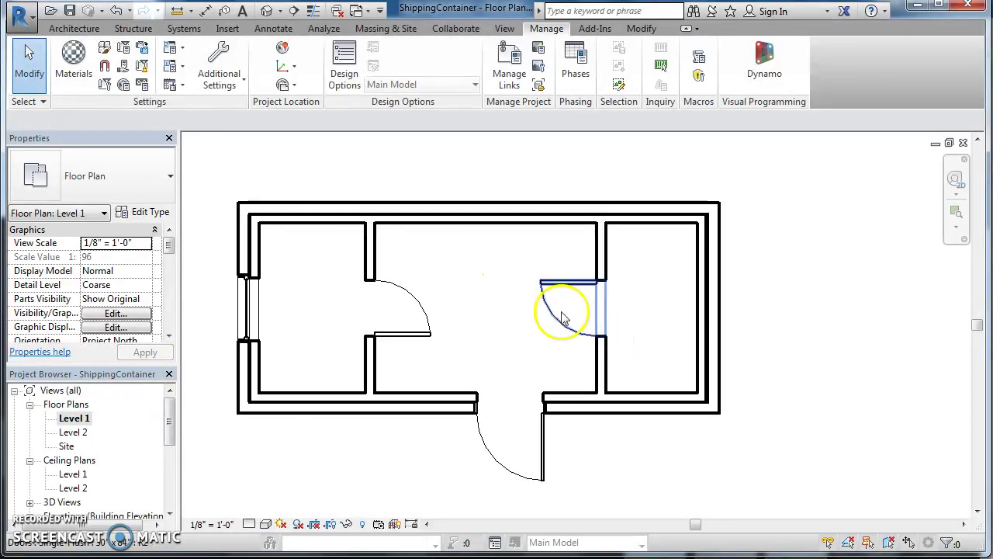
{"action": "scroll", "coordinate": [355, 338], "scroll_direction": "up", "scroll_amount": 1}
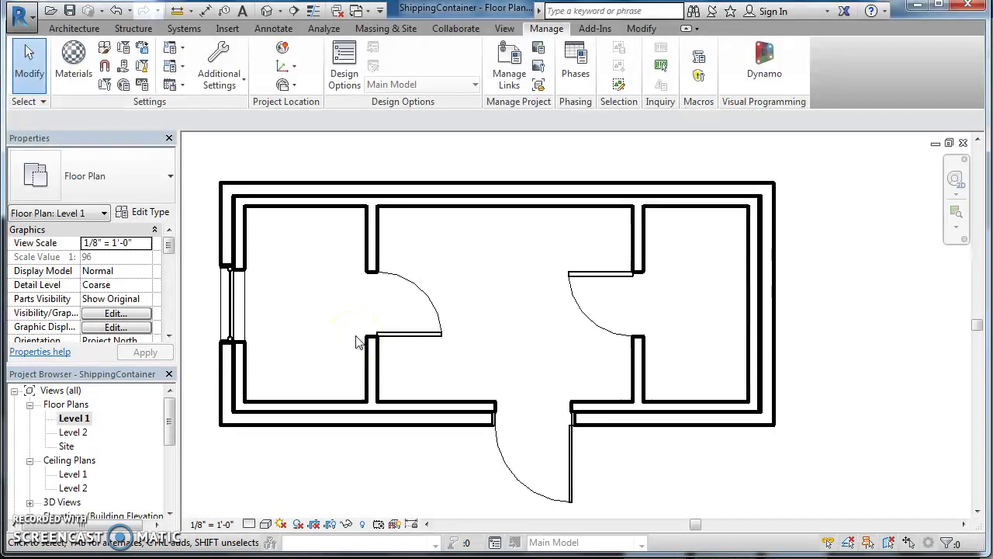
{"action": "scroll", "coordinate": [355, 342], "scroll_direction": "down", "scroll_amount": 2}
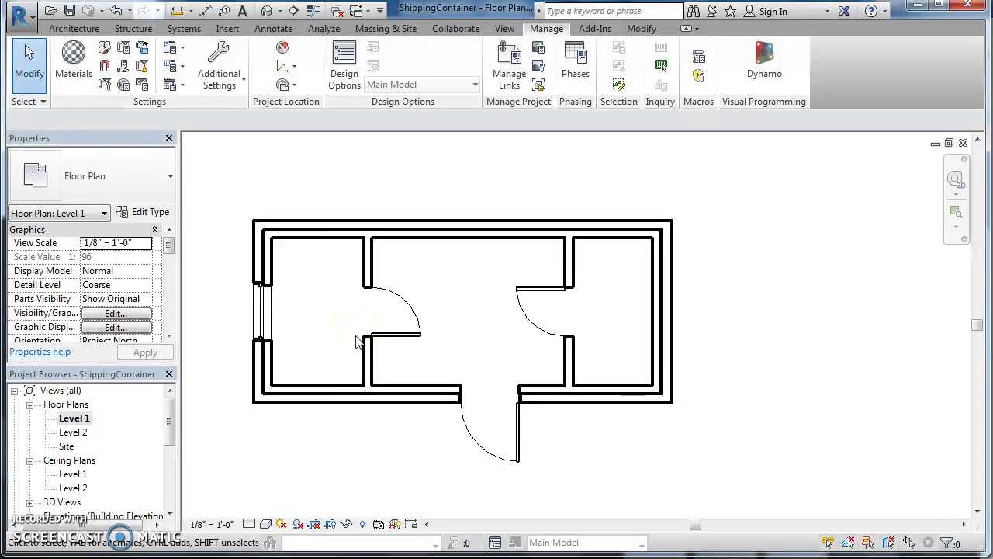